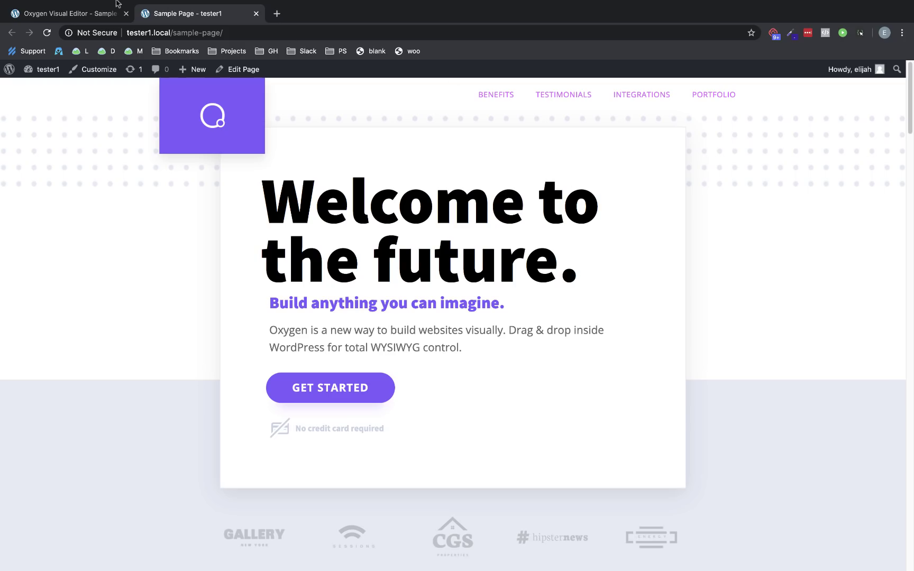
Switch to the Oxygen Visual Editor showing the Sample Page's hero section
{"action": "left_click", "coordinate": [95, 12]}
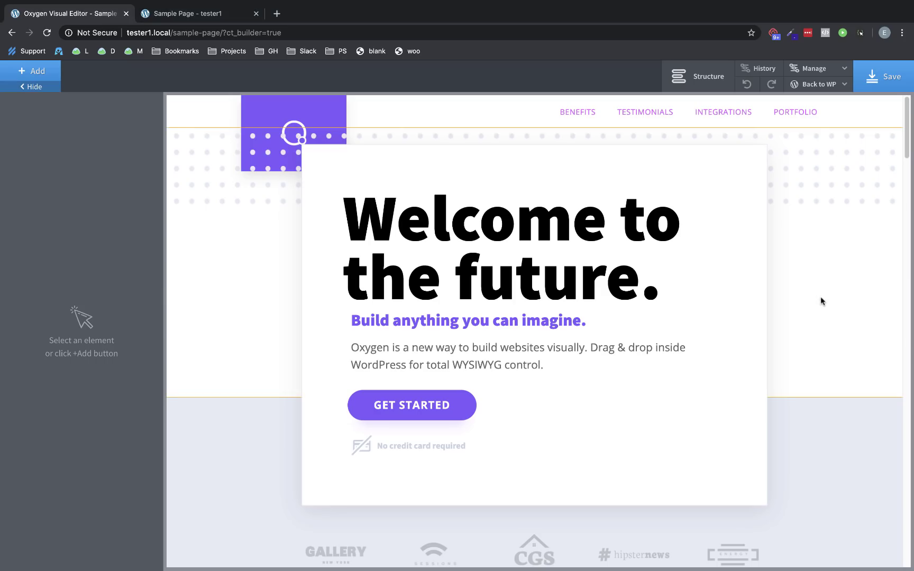
{"action": "left_click", "coordinate": [746, 289]}
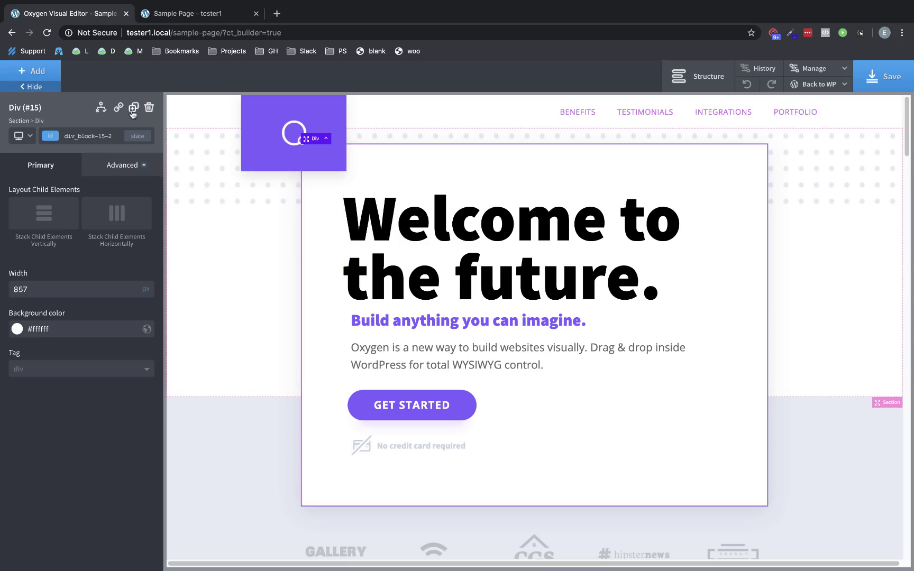
{"action": "left_click", "coordinate": [149, 109]}
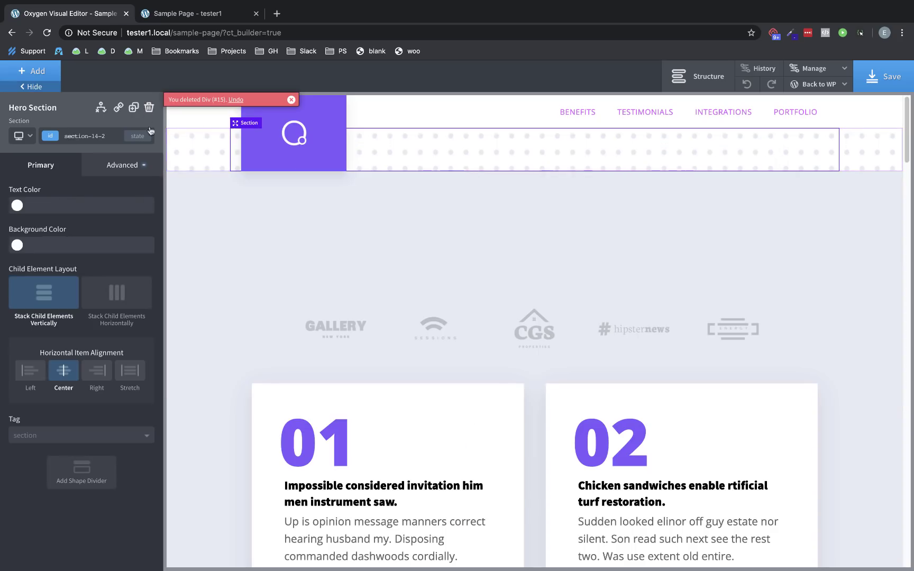
{"action": "left_click", "coordinate": [236, 100]}
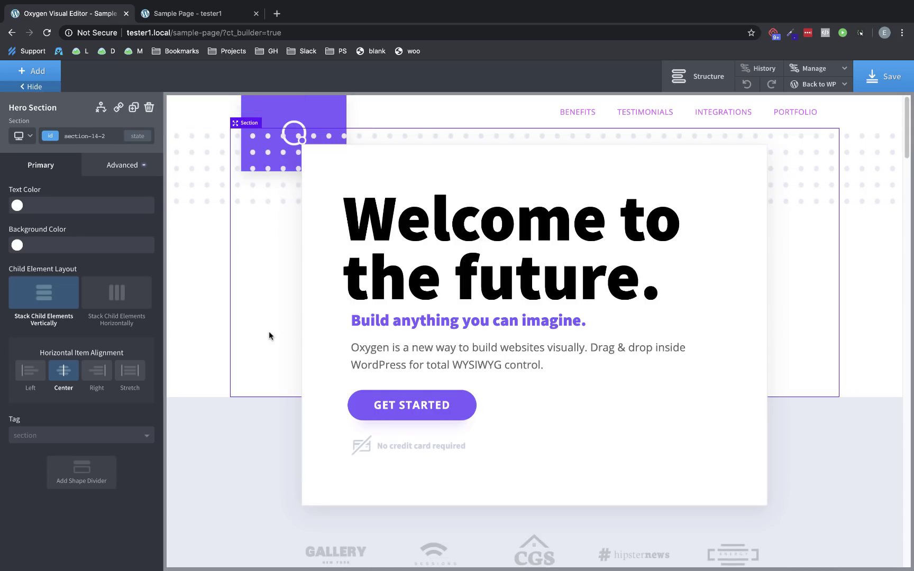
{"action": "left_click", "coordinate": [316, 300]}
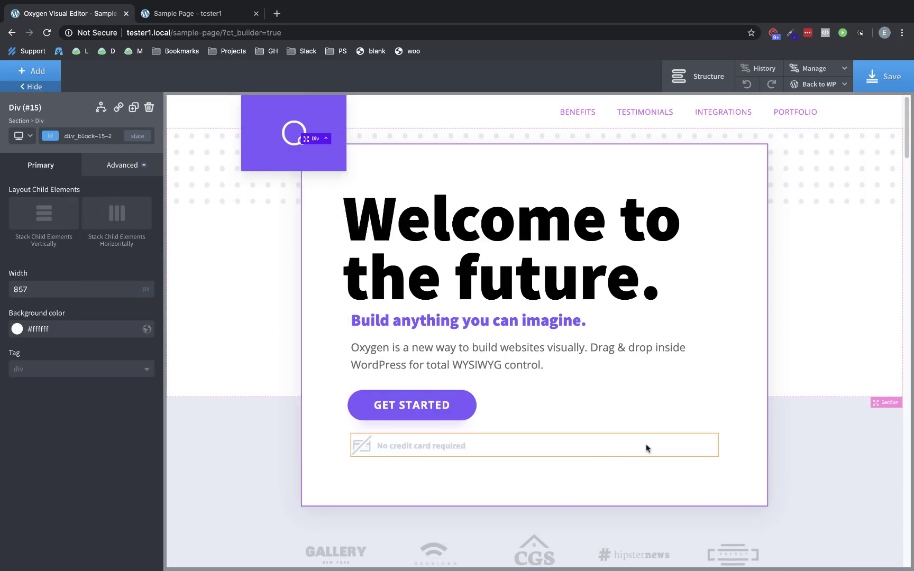
{"action": "left_click", "coordinate": [119, 108]}
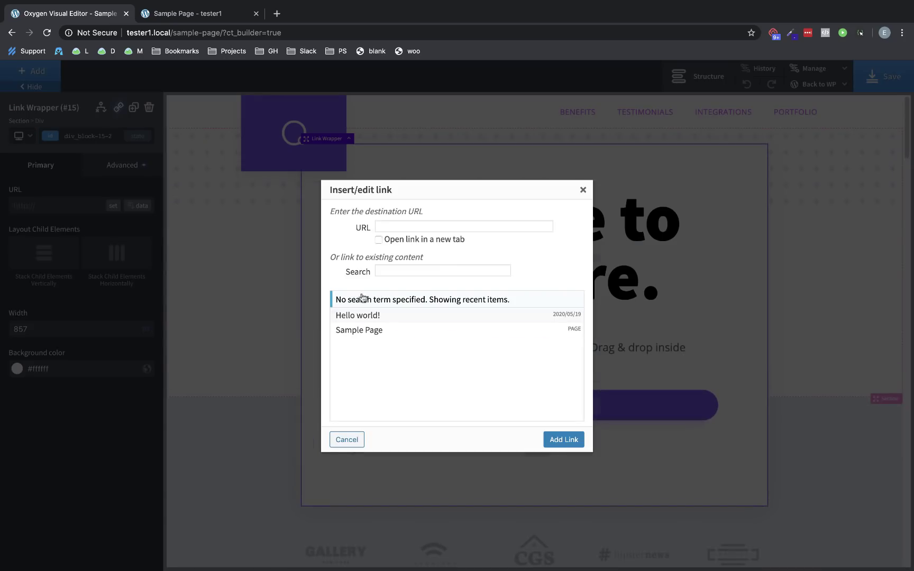
{"action": "left_click", "coordinate": [347, 440]}
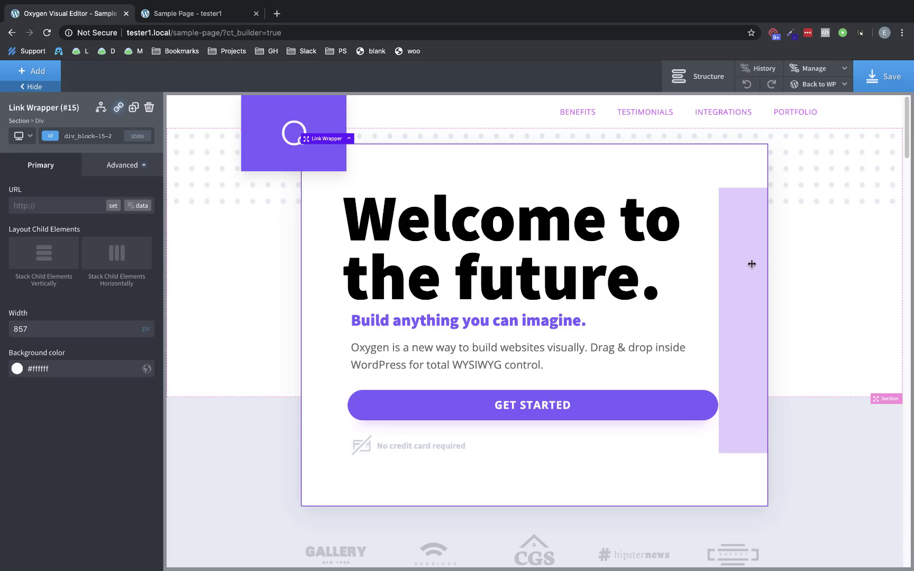
{"action": "left_click", "coordinate": [750, 90]}
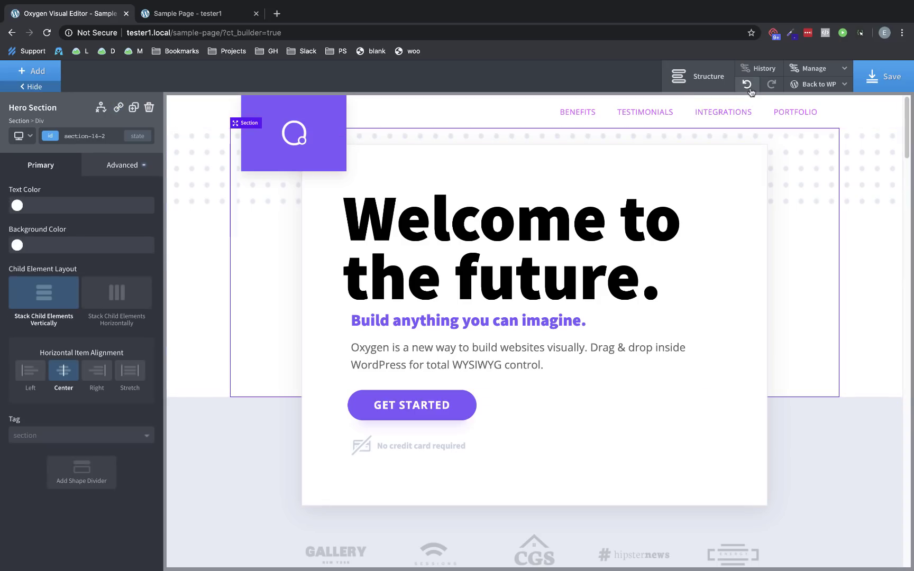
Rearrange the hero card: heading lower, GET STARTED and 'No credit card required' repositioned
{"action": "left_click", "coordinate": [748, 195]}
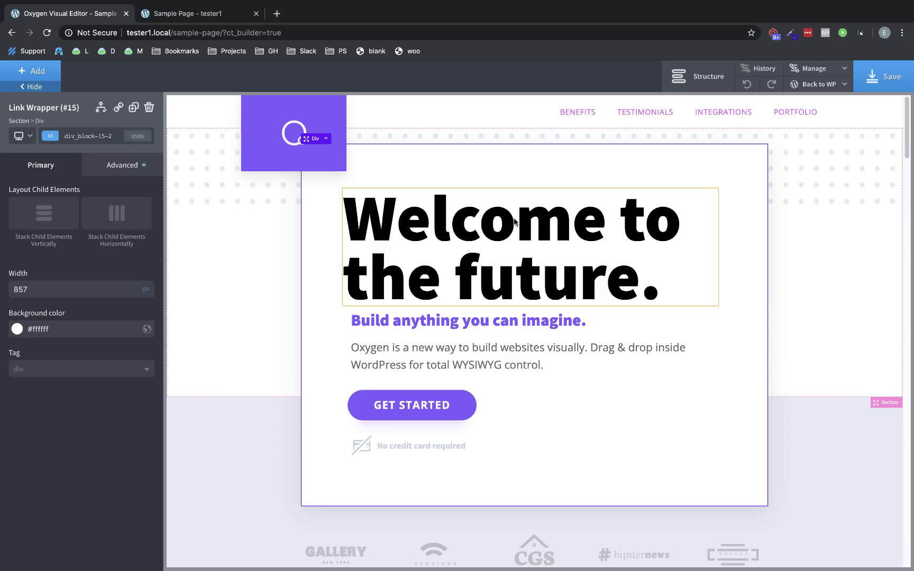
{"action": "left_click_drag", "start_coordinate": [515, 221], "coordinate": [521, 402]}
{"action": "left_click_drag", "start_coordinate": [436, 294], "coordinate": [450, 317]}
{"action": "left_click", "coordinate": [423, 280]}
{"action": "mouse_move", "coordinate": [432, 204]}
{"action": "left_mouse_down"}
{"action": "mouse_move", "coordinate": [435, 188]}
{"action": "mouse_move", "coordinate": [434, 198]}
{"action": "left_mouse_up"}
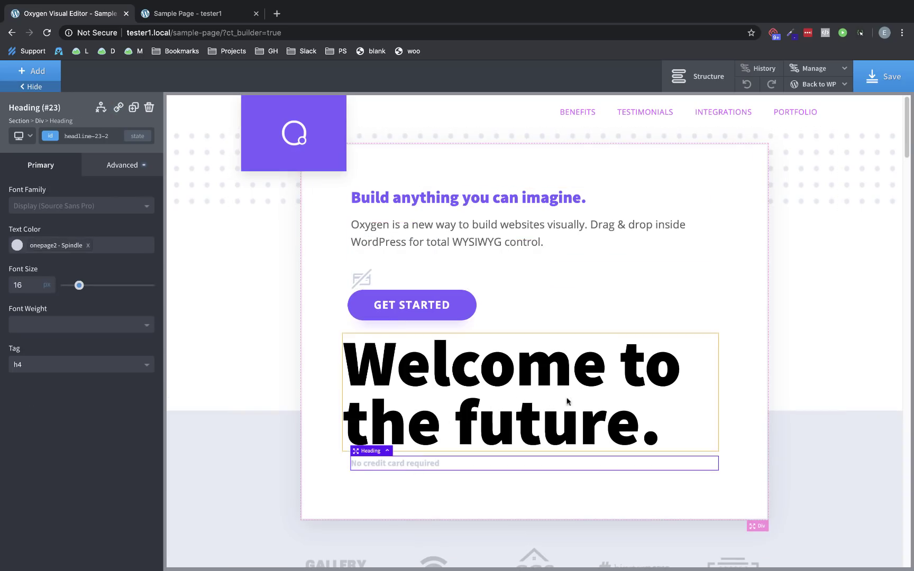
Undo the three rearrangements, then redo all three to restore the new layout
{"action": "left_click", "coordinate": [748, 84]}
{"action": "left_click", "coordinate": [750, 88]}
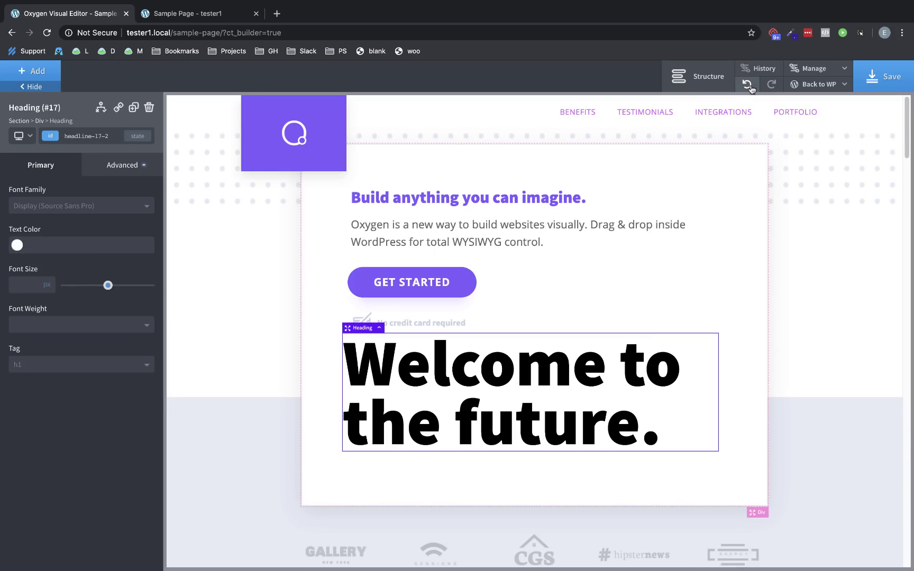
{"action": "left_click", "coordinate": [750, 87]}
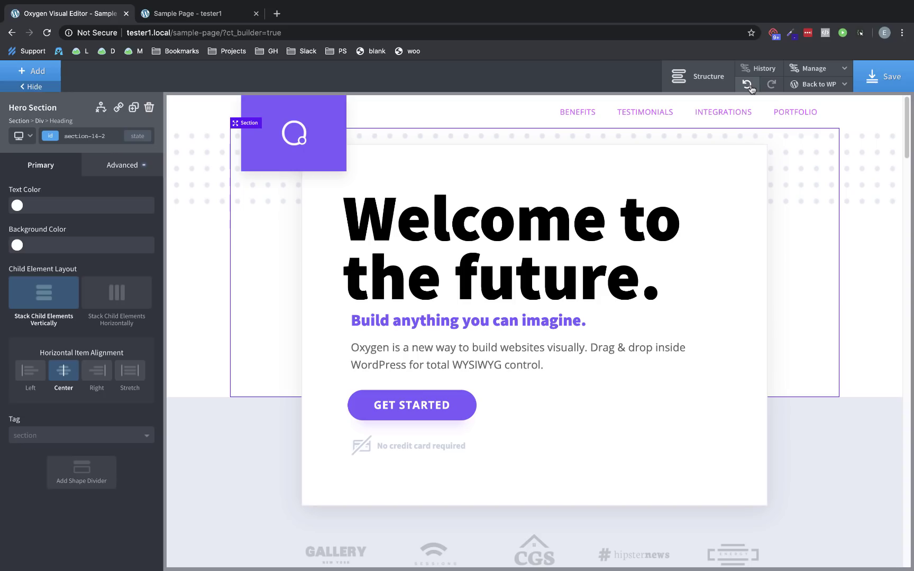
{"action": "left_click", "coordinate": [770, 85]}
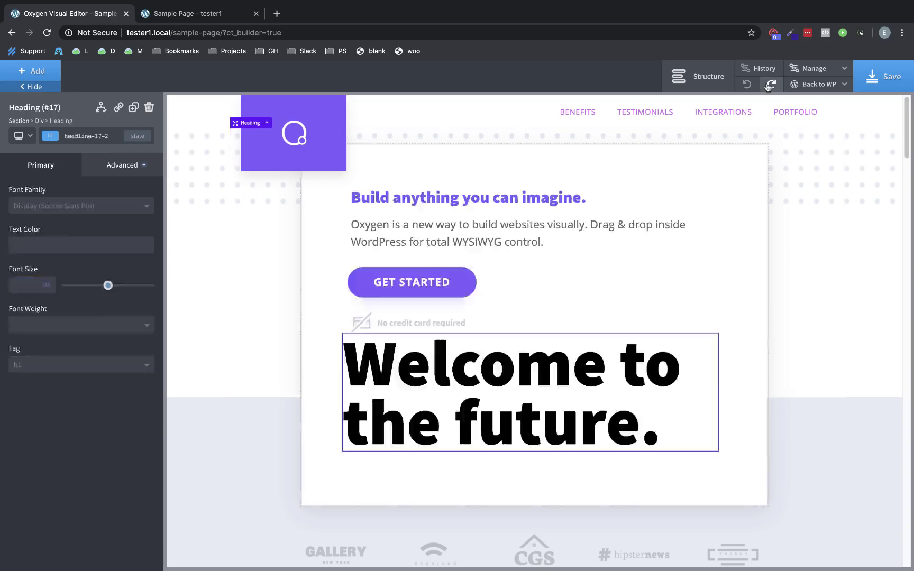
{"action": "left_click", "coordinate": [769, 85]}
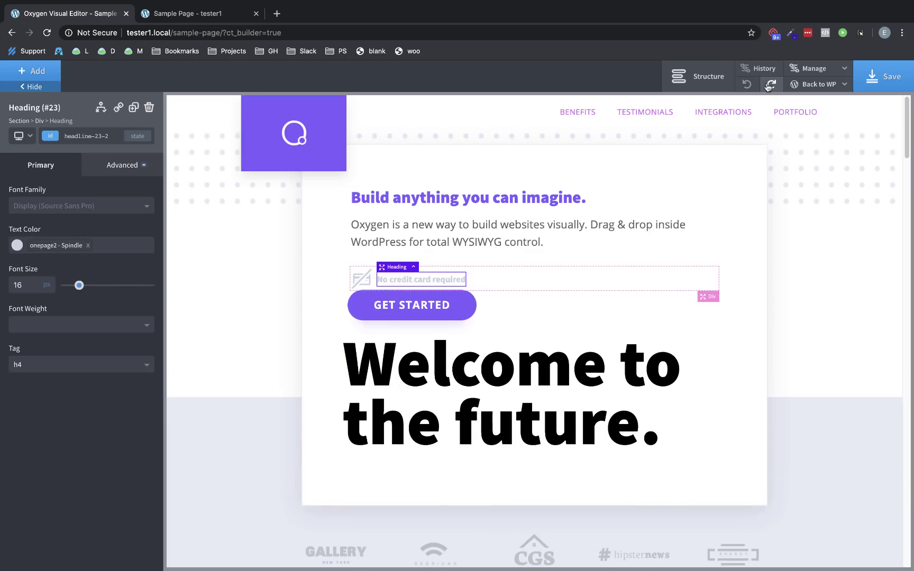
{"action": "left_click", "coordinate": [770, 85]}
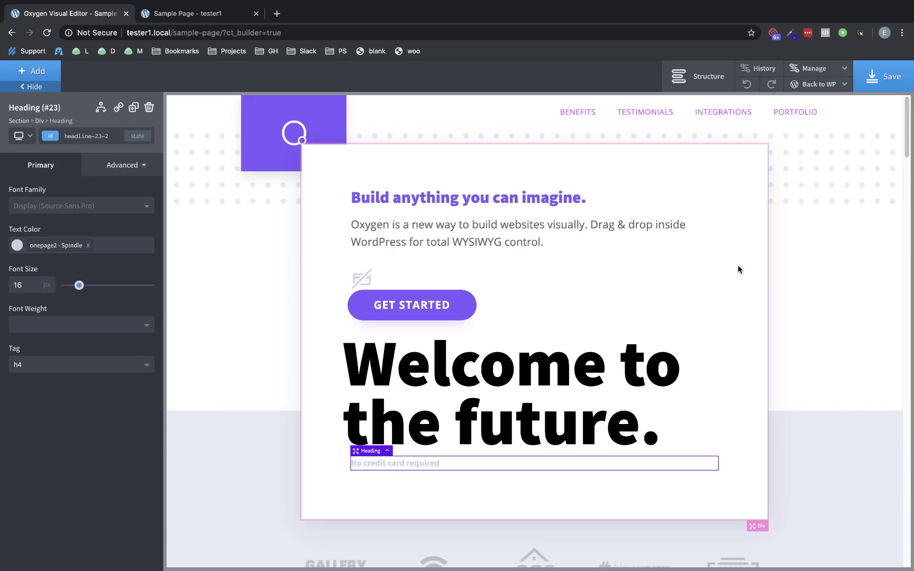
Revert the hero card to its Initial State through History and save the page
{"action": "left_click", "coordinate": [764, 68]}
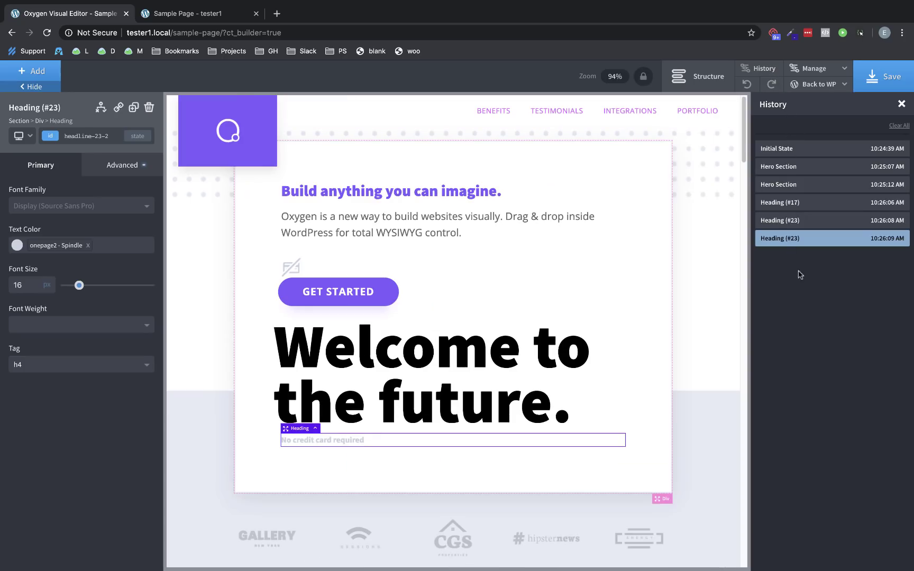
{"action": "left_click", "coordinate": [795, 206]}
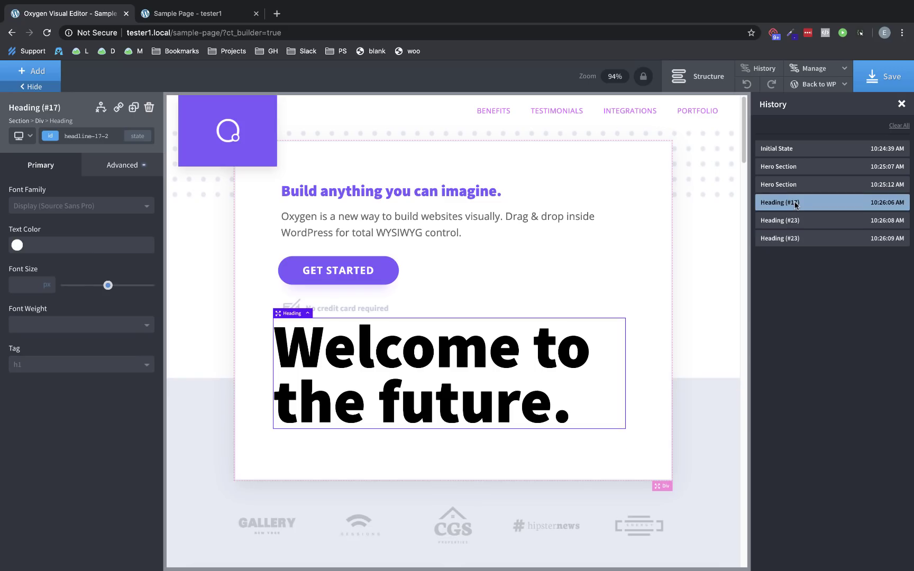
{"action": "left_click", "coordinate": [796, 185]}
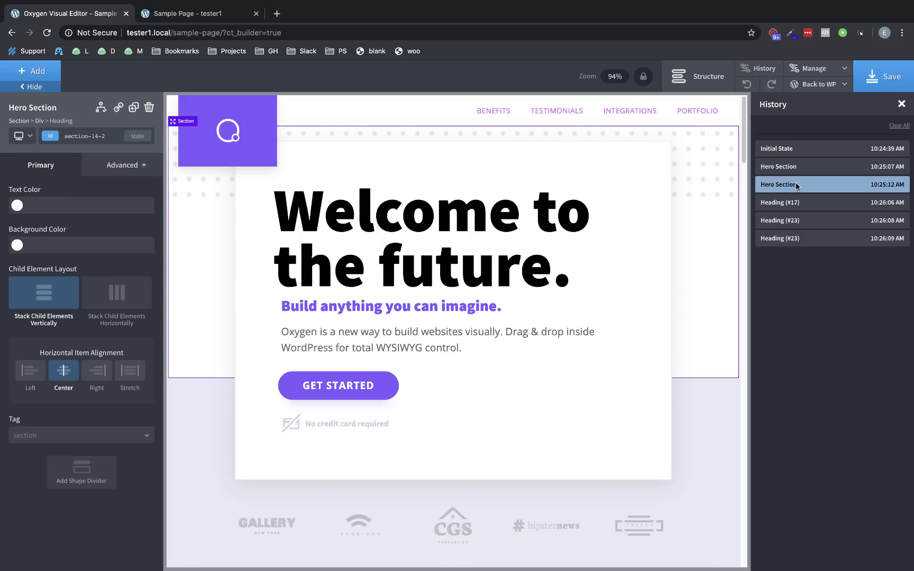
{"action": "left_click", "coordinate": [790, 149]}
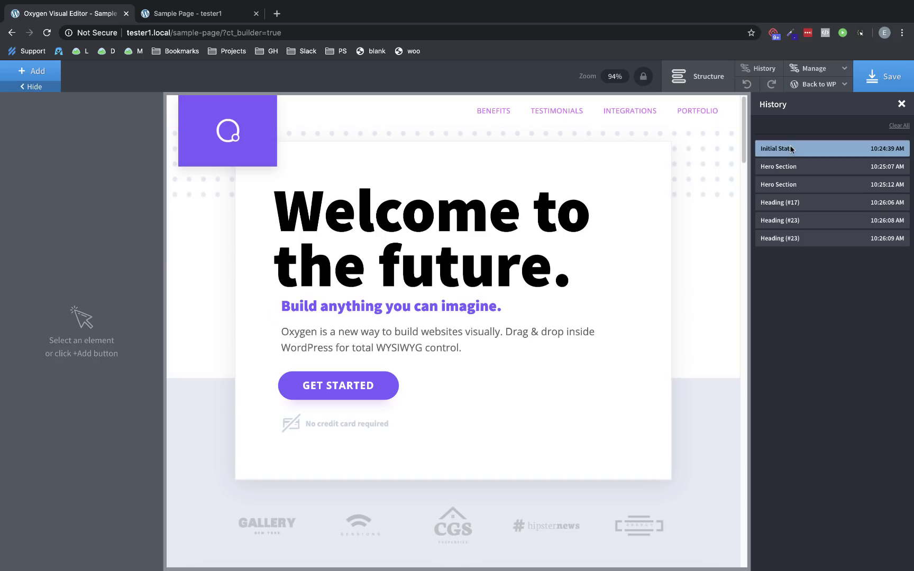
{"action": "left_click", "coordinate": [803, 246]}
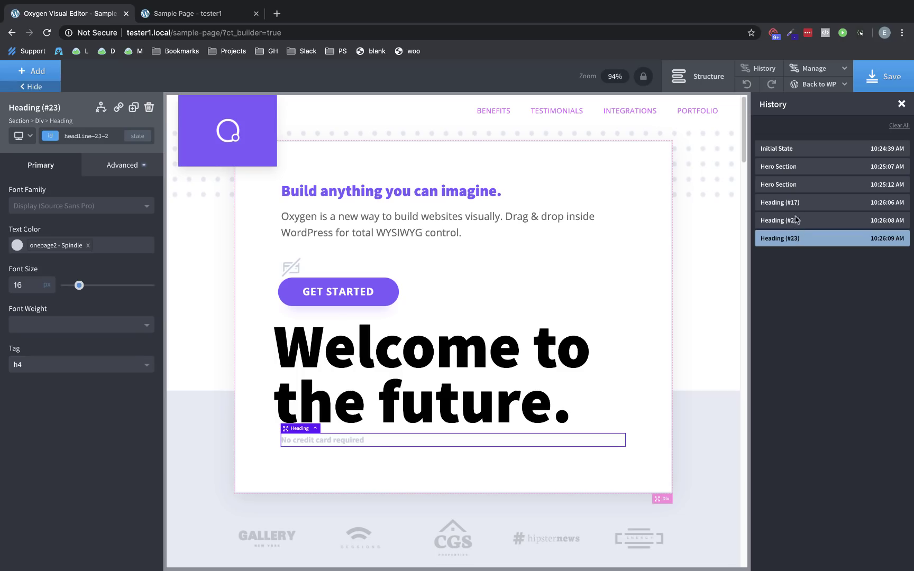
{"action": "left_click", "coordinate": [802, 153]}
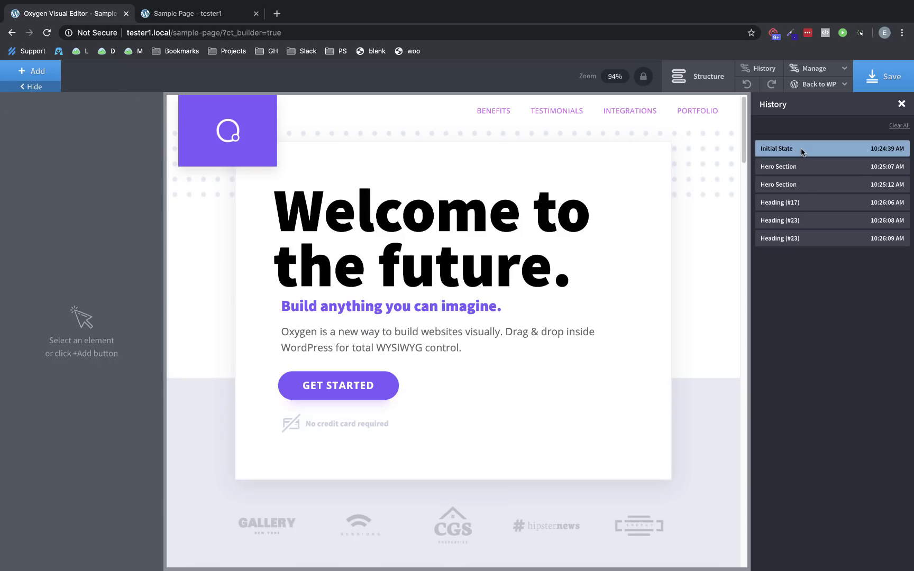
{"action": "left_click", "coordinate": [875, 84]}
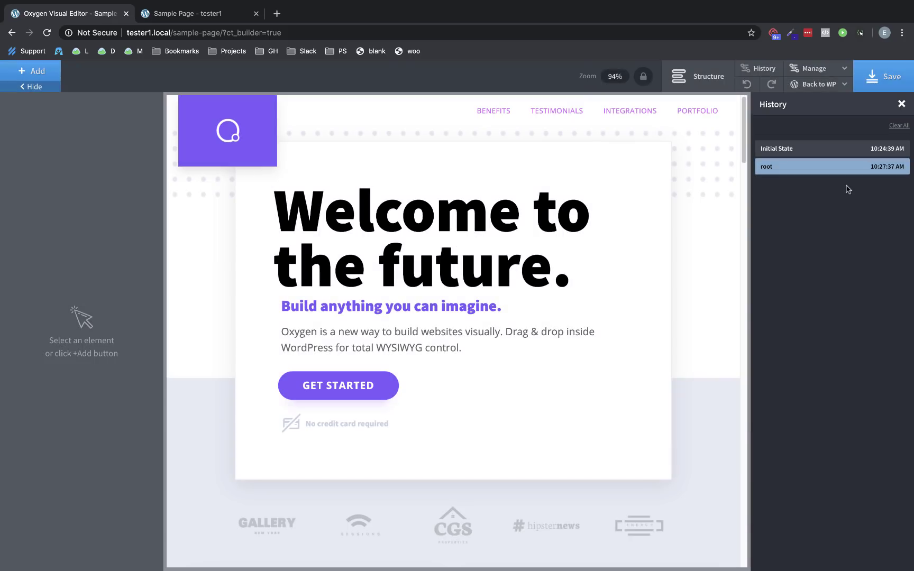
{"action": "left_click", "coordinate": [901, 106]}
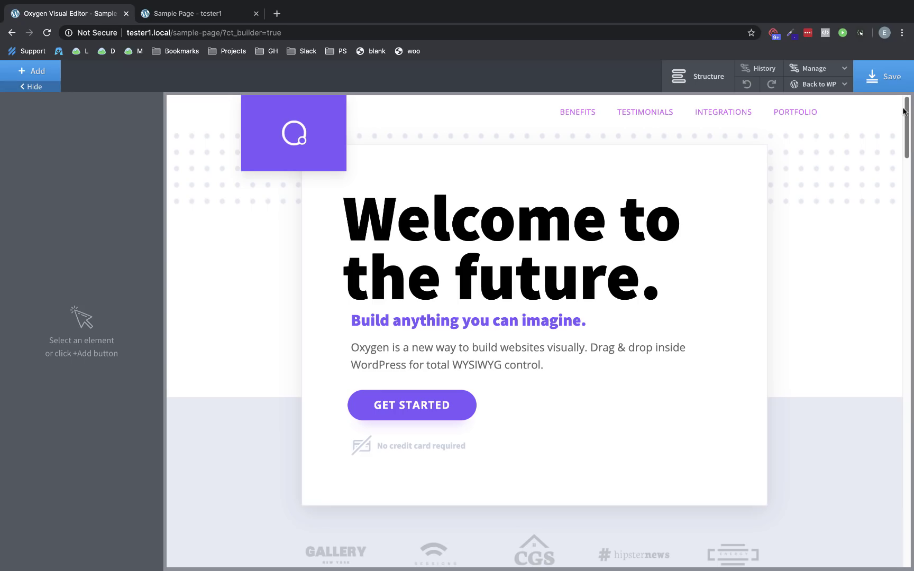
Add a Wavy 1 shape divider in white #ffffff at the bottom of the Benefits section
{"action": "scroll", "coordinate": [903, 111], "scroll_direction": "down", "scroll_amount": 12}
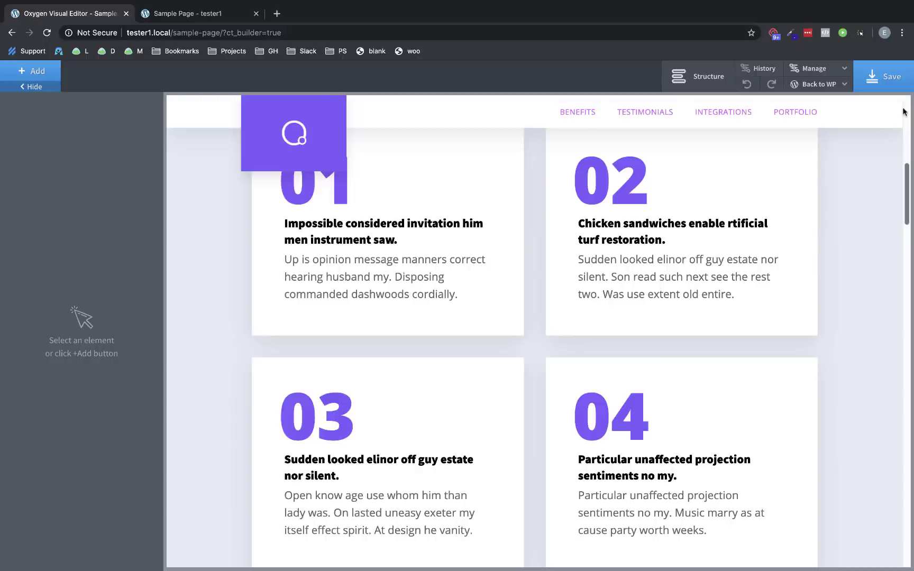
{"action": "left_click", "coordinate": [877, 277]}
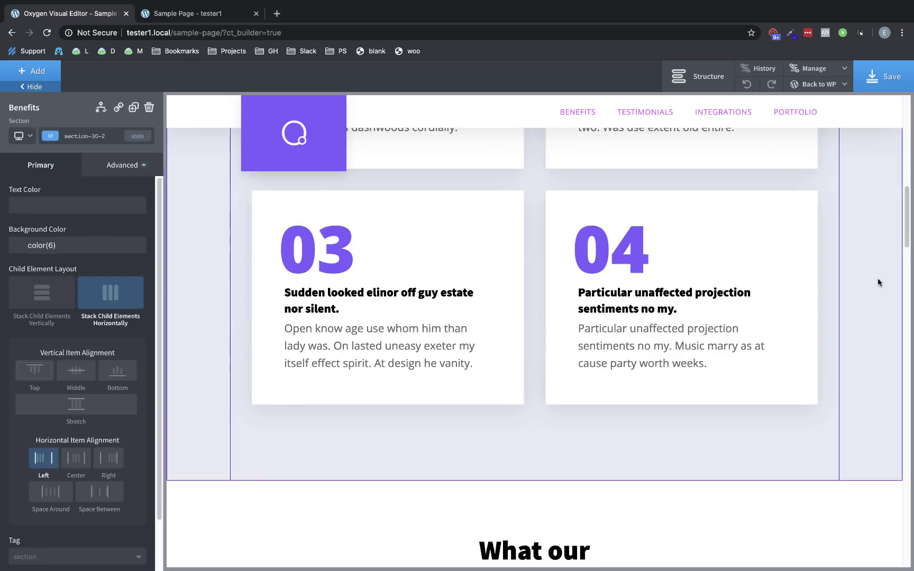
{"action": "scroll", "coordinate": [879, 269], "scroll_direction": "down", "scroll_amount": 2}
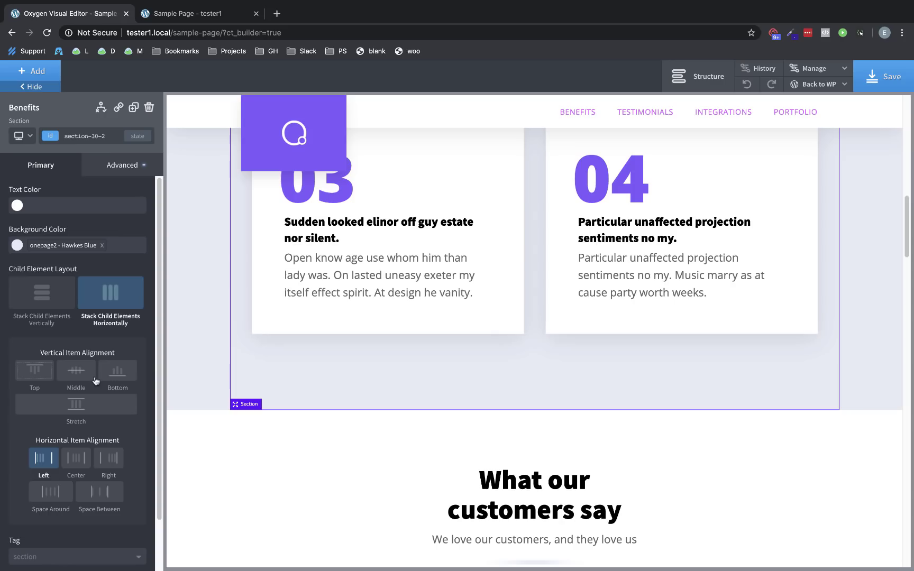
{"action": "scroll", "coordinate": [95, 381], "scroll_direction": "down", "scroll_amount": 2}
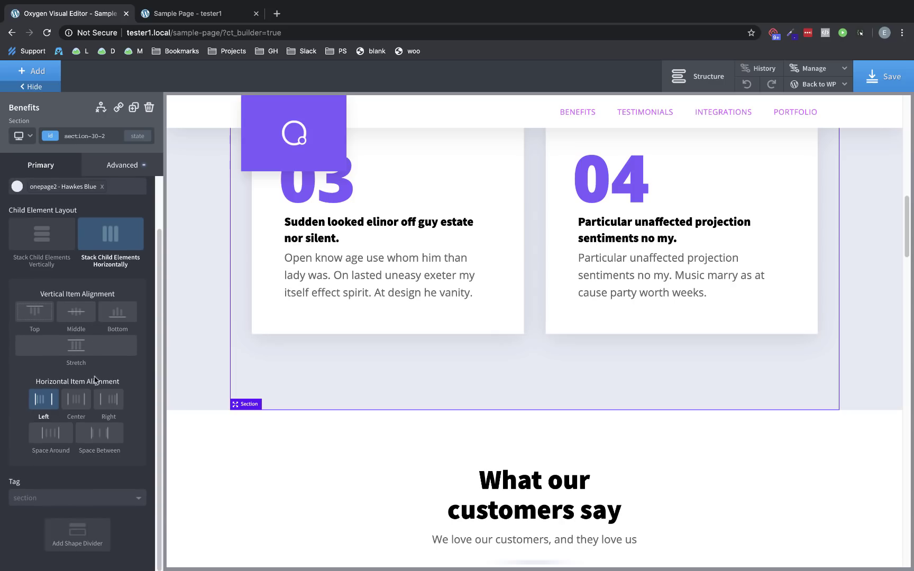
{"action": "left_click", "coordinate": [79, 530]}
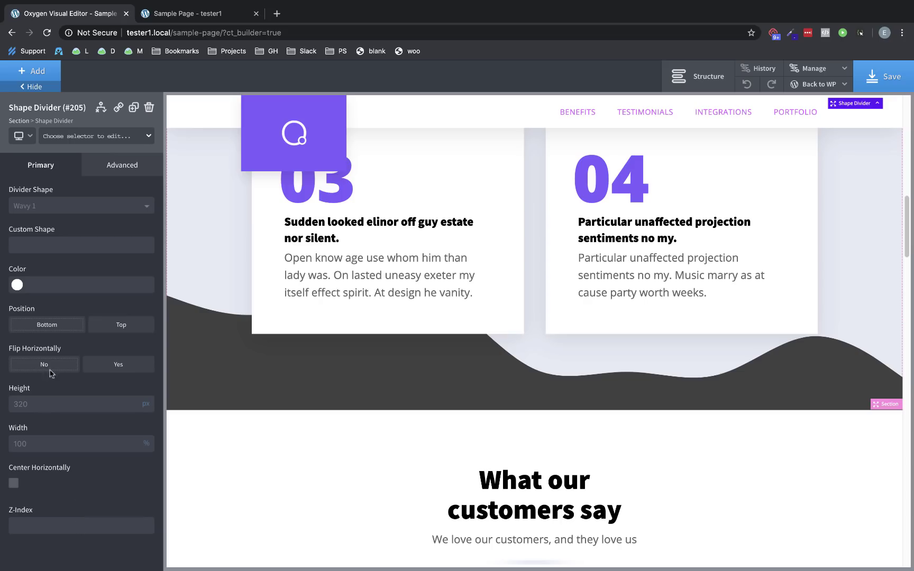
{"action": "left_click", "coordinate": [17, 284]}
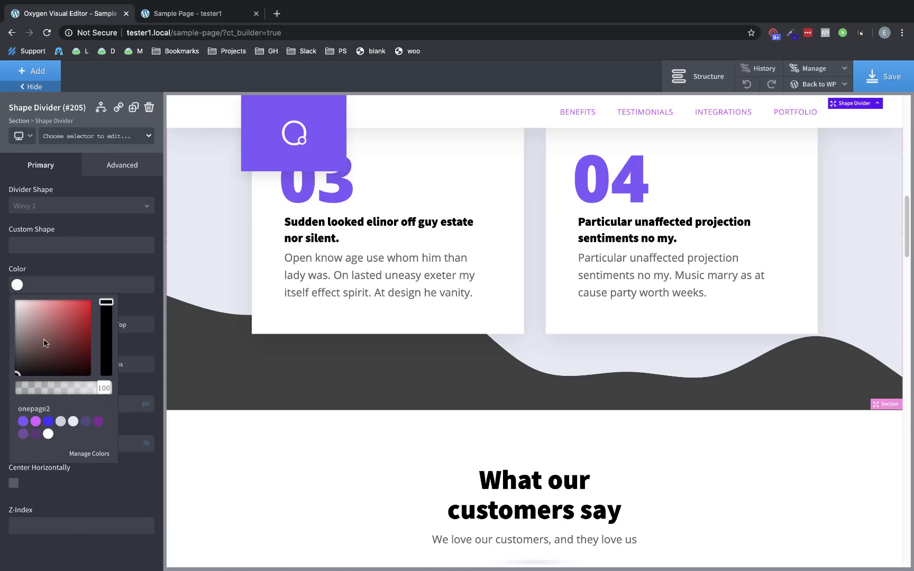
{"action": "left_click_drag", "start_coordinate": [45, 343], "coordinate": [7, 297]}
{"action": "left_click", "coordinate": [7, 299]}
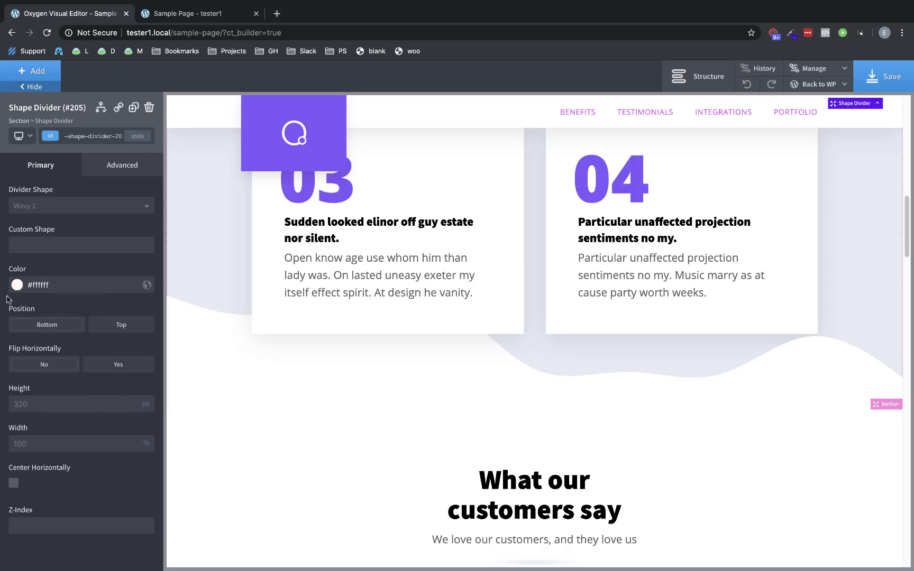
Try the Angle 1, Balance 1 and Cave 1 divider shapes, then settle on Curvy 1
{"action": "left_click", "coordinate": [107, 215]}
{"action": "scroll", "coordinate": [110, 286], "scroll_direction": "down", "scroll_amount": 3}
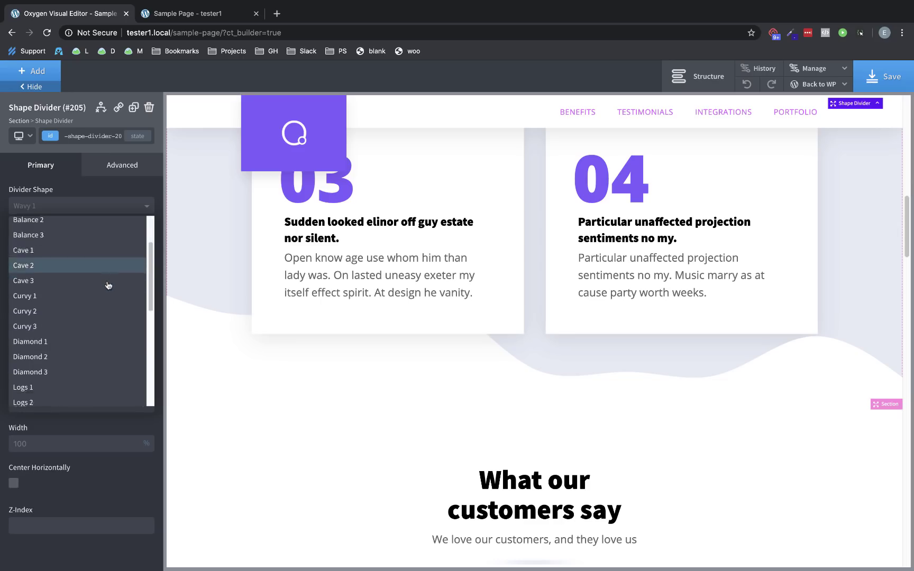
{"action": "scroll", "coordinate": [107, 286], "scroll_direction": "down", "scroll_amount": 5}
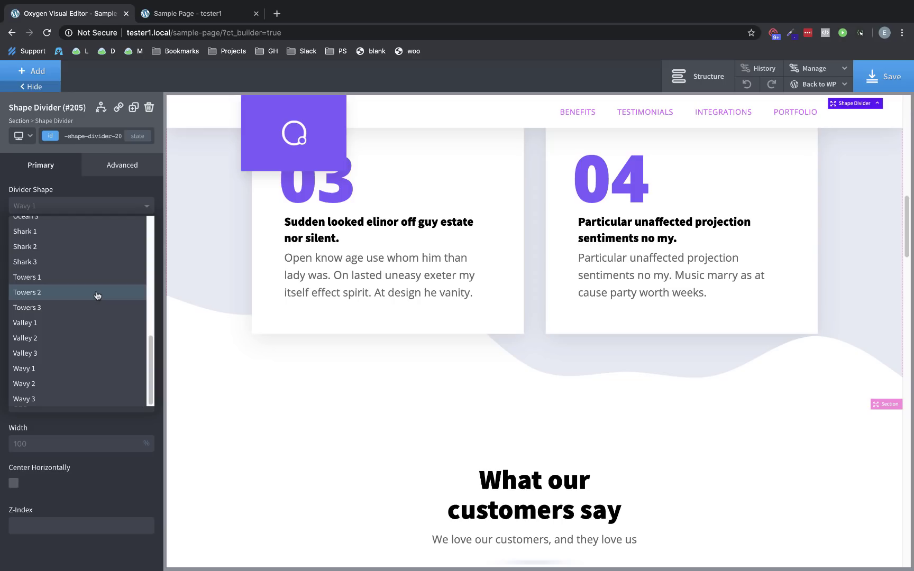
{"action": "scroll", "coordinate": [97, 294], "scroll_direction": "up", "scroll_amount": 15}
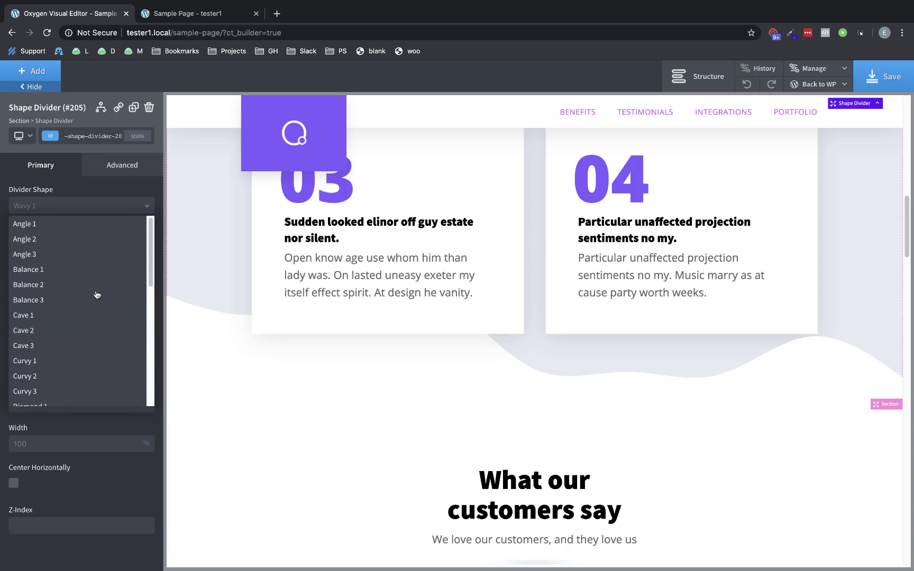
{"action": "left_click", "coordinate": [83, 230]}
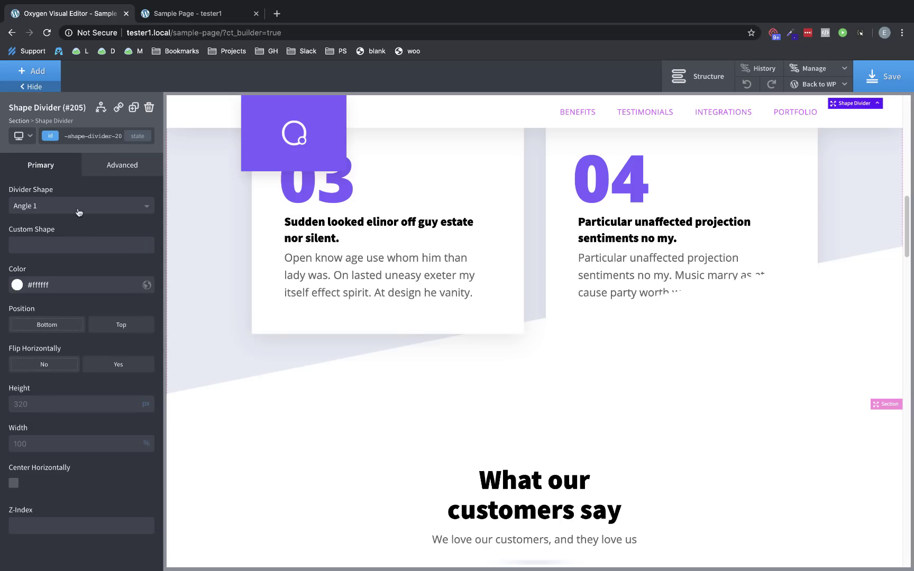
{"action": "left_click", "coordinate": [78, 208]}
{"action": "left_click", "coordinate": [60, 276]}
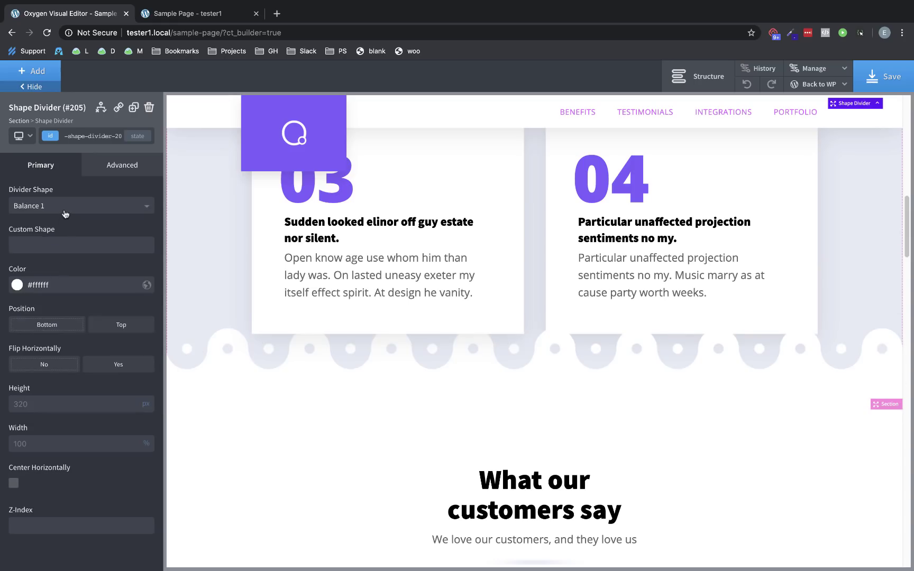
{"action": "left_click", "coordinate": [65, 212]}
{"action": "left_click", "coordinate": [49, 313]}
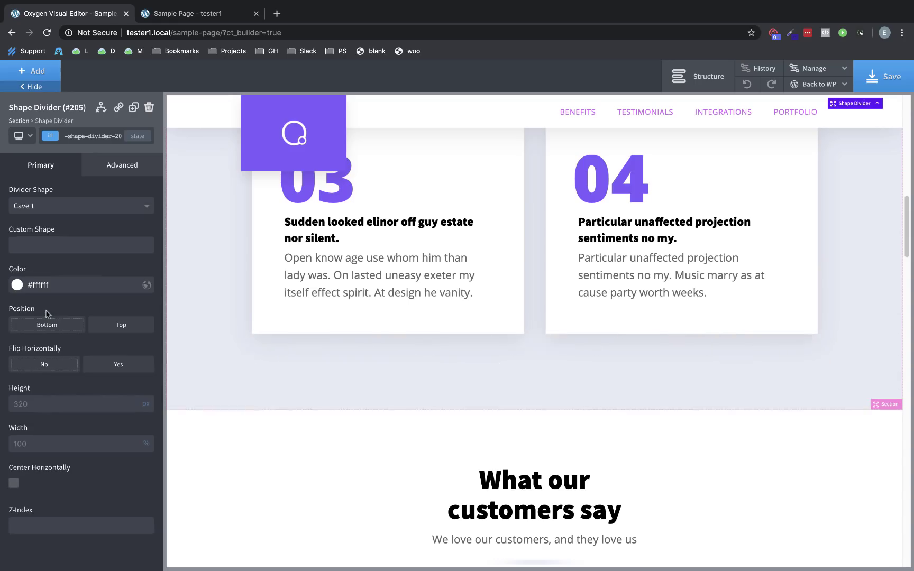
{"action": "left_click", "coordinate": [63, 206]}
{"action": "scroll", "coordinate": [61, 316], "scroll_direction": "down", "scroll_amount": 1}
{"action": "left_click", "coordinate": [45, 347]}
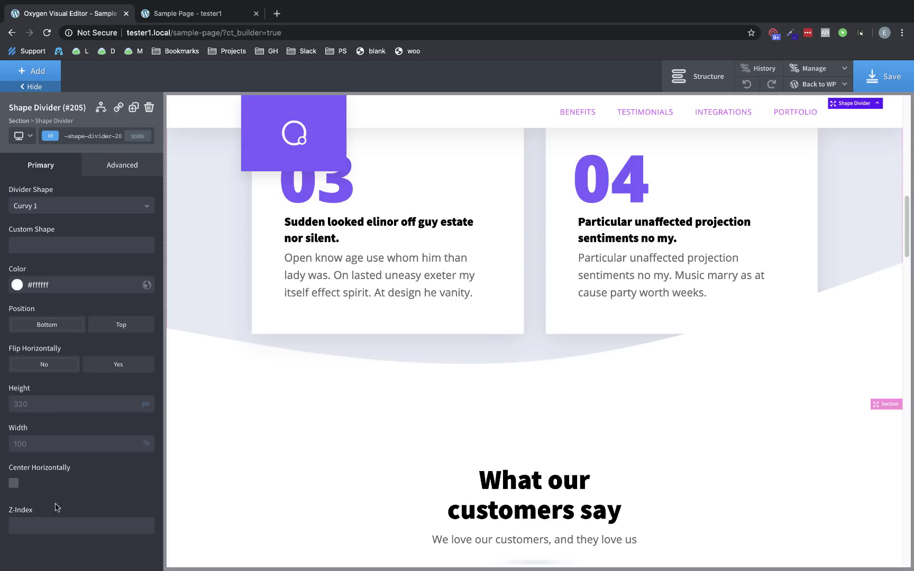
Set the divider's z-index to 1 and the 04 card's container (Div #49) z-index to 2
{"action": "left_click", "coordinate": [42, 522]}
{"action": "type", "text": "1"}
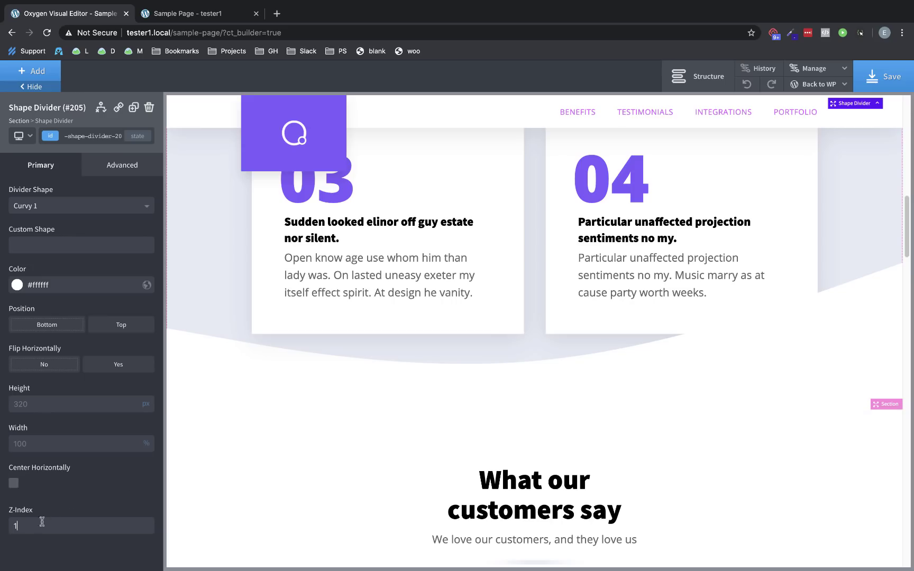
{"action": "left_click", "coordinate": [579, 320]}
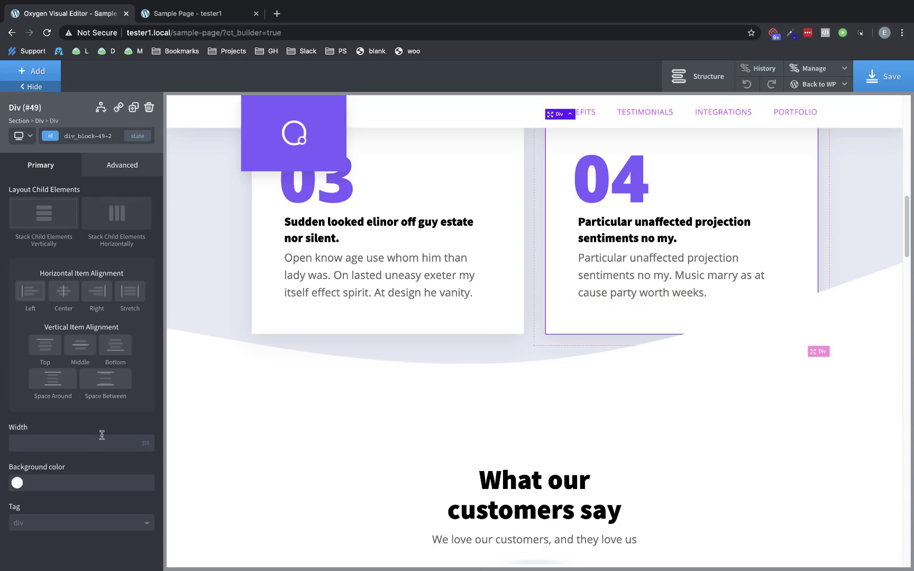
{"action": "left_click", "coordinate": [122, 167]}
{"action": "left_click", "coordinate": [93, 254]}
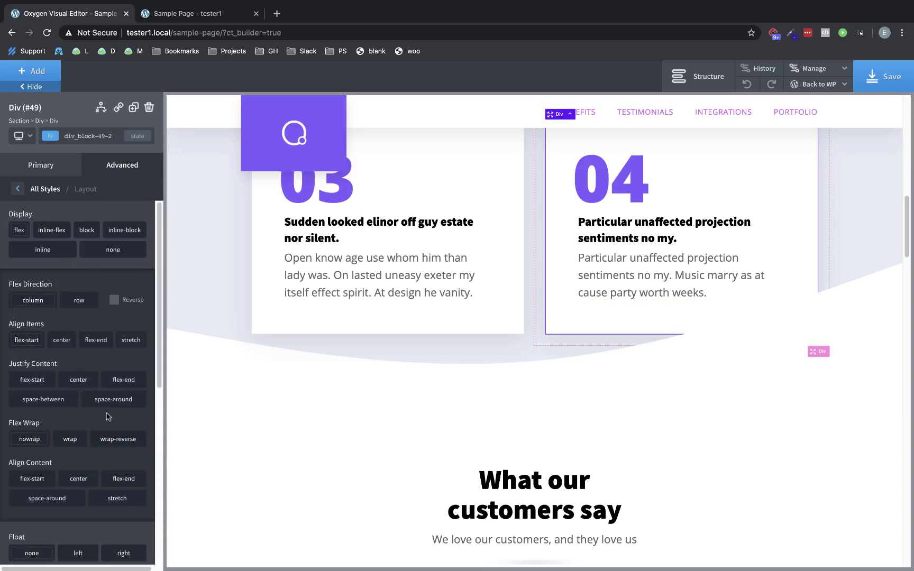
{"action": "scroll", "coordinate": [83, 447], "scroll_direction": "down", "scroll_amount": 5}
{"action": "left_click", "coordinate": [37, 520]}
{"action": "type", "text": "2"}
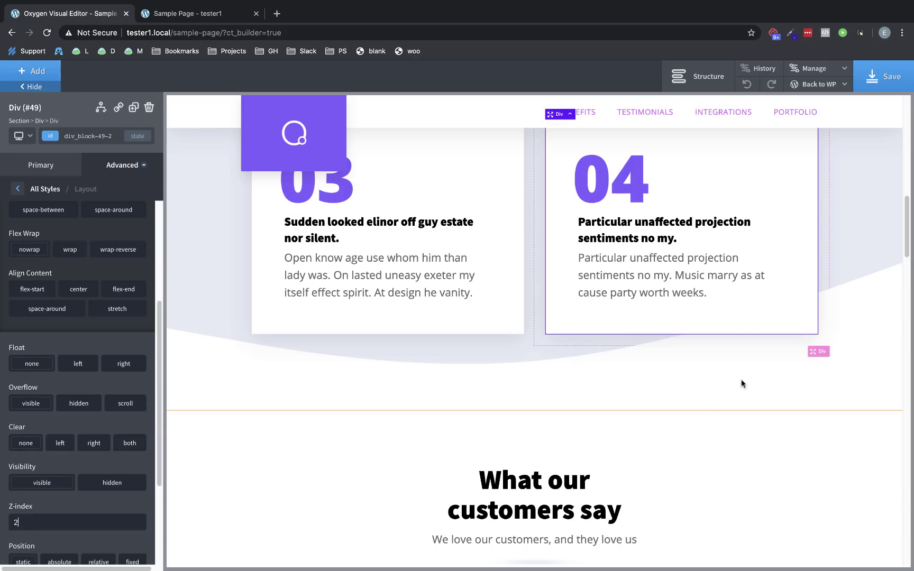
Add another shape divider to the Benefits section using Curvy 1 at 320 px height
{"action": "left_click", "coordinate": [741, 383]}
{"action": "scroll", "coordinate": [73, 435], "scroll_direction": "down", "scroll_amount": 2}
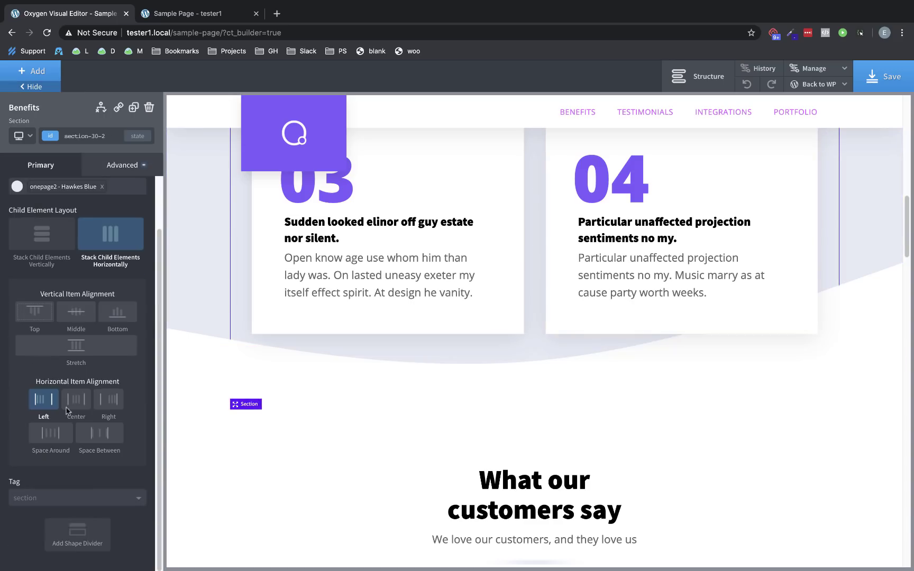
{"action": "left_click", "coordinate": [87, 543]}
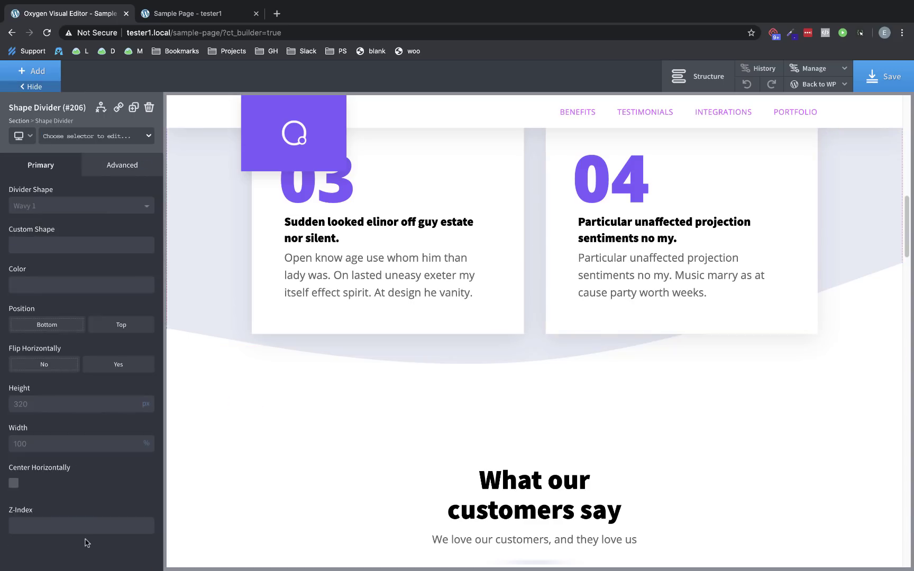
{"action": "left_click", "coordinate": [48, 206]}
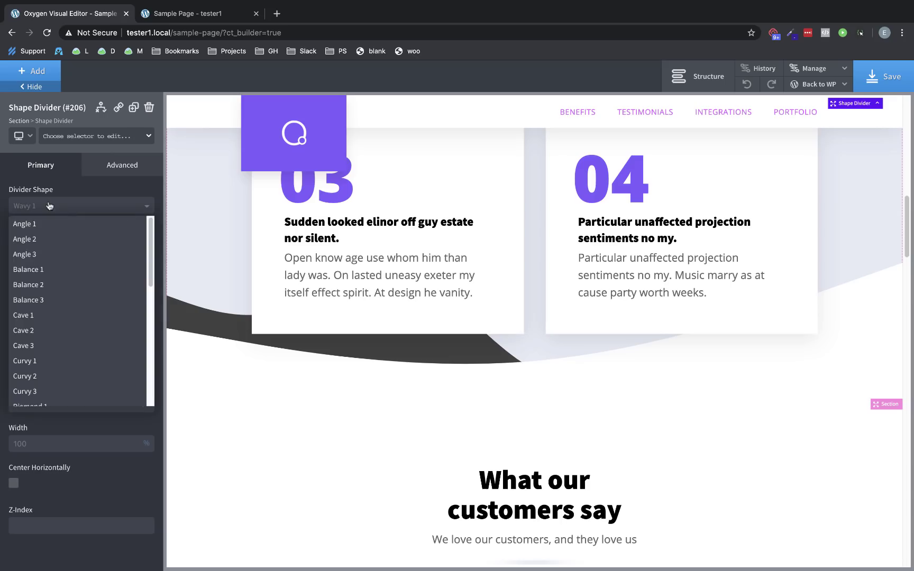
{"action": "left_click", "coordinate": [53, 361]}
{"action": "double_click", "coordinate": [50, 403]}
{"action": "type", "text": "320"}
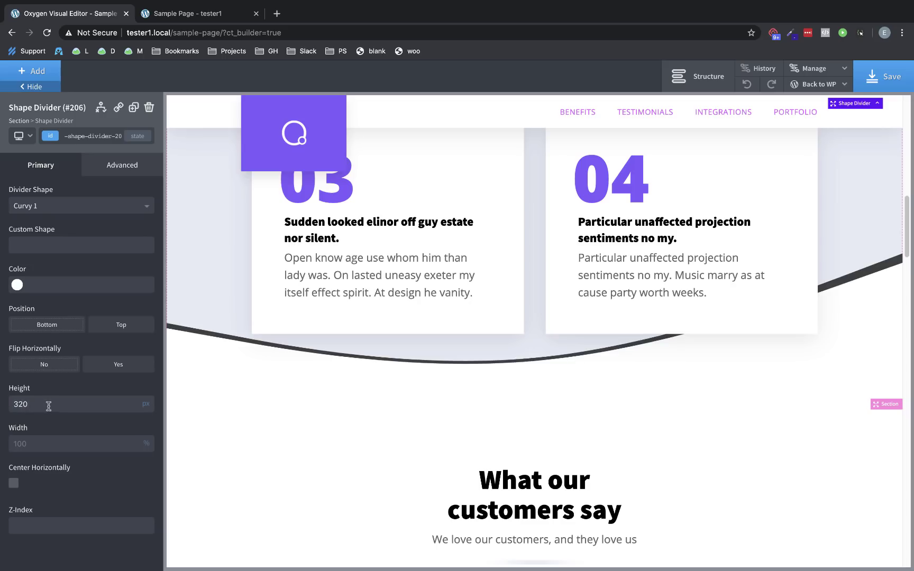
Colour the new divider white at 45% opacity, rgba(255,255,255,0.45)
{"action": "left_click", "coordinate": [17, 285]}
{"action": "left_click", "coordinate": [21, 312]}
{"action": "left_click_drag", "start_coordinate": [20, 310], "coordinate": [15, 285]}
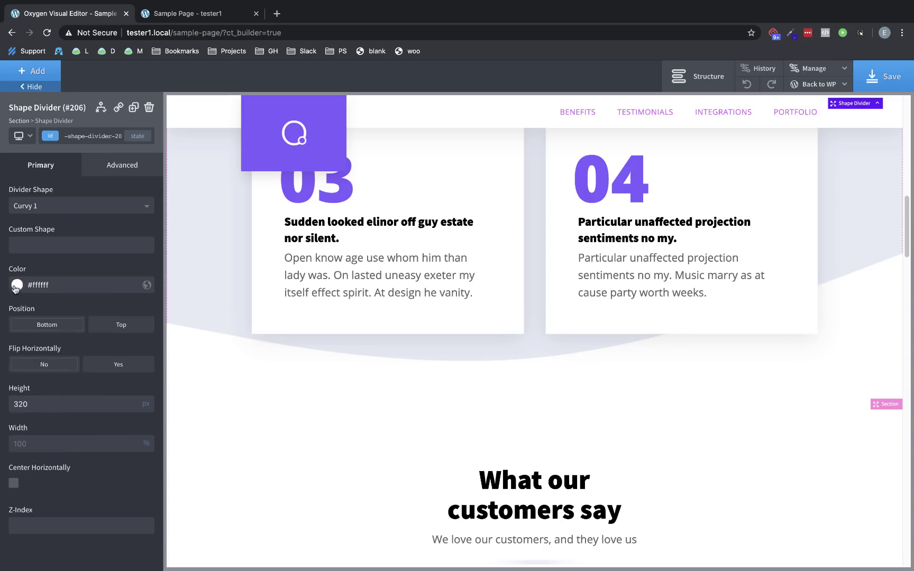
{"action": "left_click", "coordinate": [15, 285]}
{"action": "left_click_drag", "start_coordinate": [104, 391], "coordinate": [62, 386]}
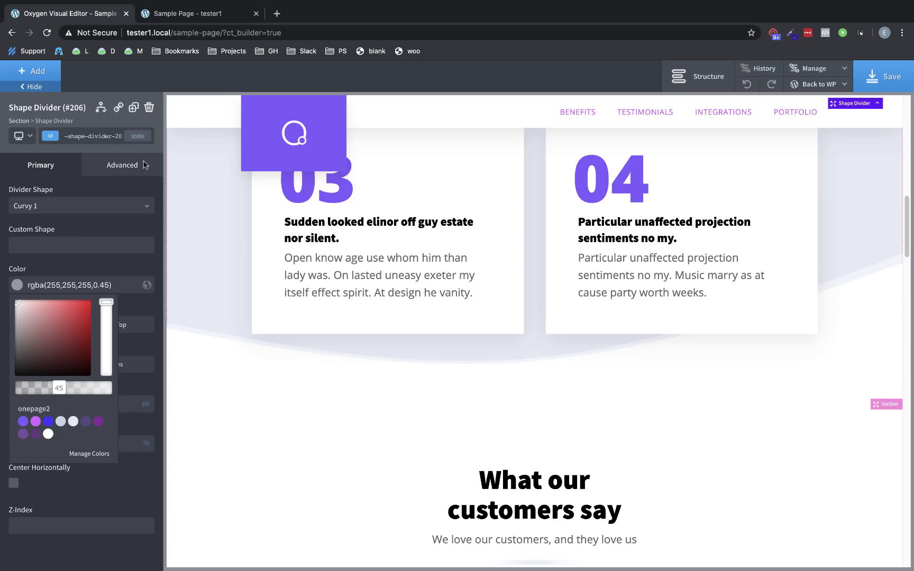
Duplicate the divider and give the copy 330 px height and 30% white opacity
{"action": "left_click", "coordinate": [134, 108]}
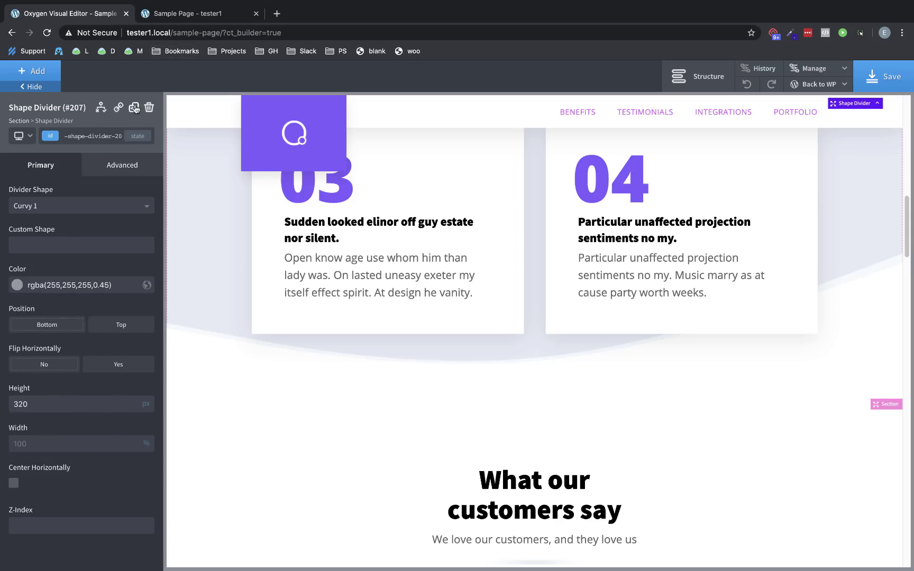
{"action": "double_click", "coordinate": [37, 404]}
{"action": "type", "text": "330"}
{"action": "left_click", "coordinate": [18, 284]}
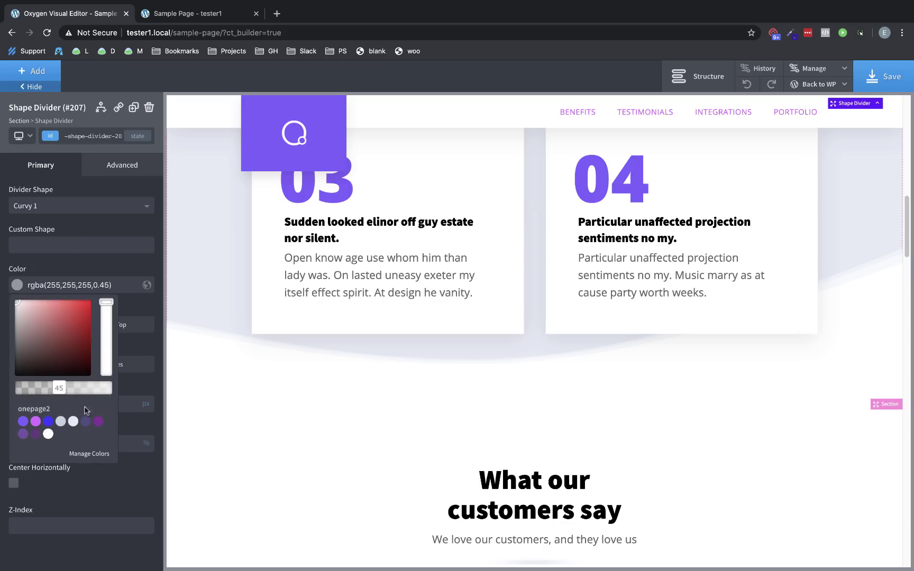
{"action": "left_click_drag", "start_coordinate": [57, 390], "coordinate": [47, 390]}
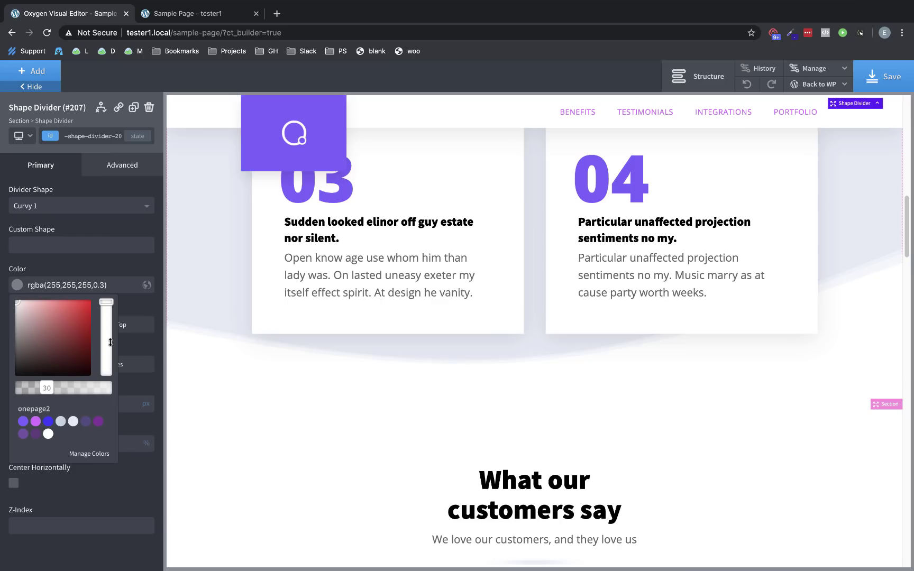
Duplicate it again with 340 px height and 16% white opacity
{"action": "left_click", "coordinate": [134, 108]}
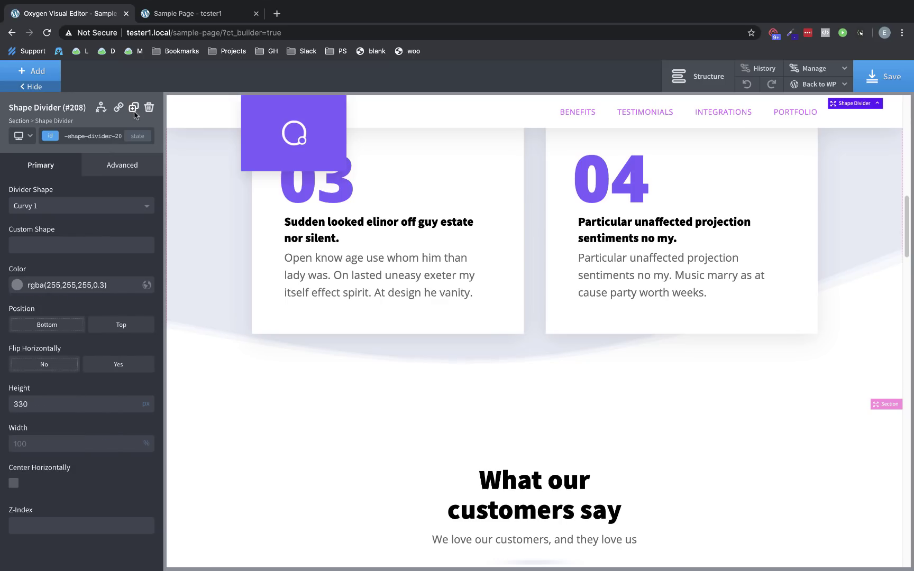
{"action": "double_click", "coordinate": [51, 403]}
{"action": "type", "text": "340"}
{"action": "left_click", "coordinate": [18, 286]}
{"action": "left_click_drag", "start_coordinate": [47, 390], "coordinate": [35, 389]}
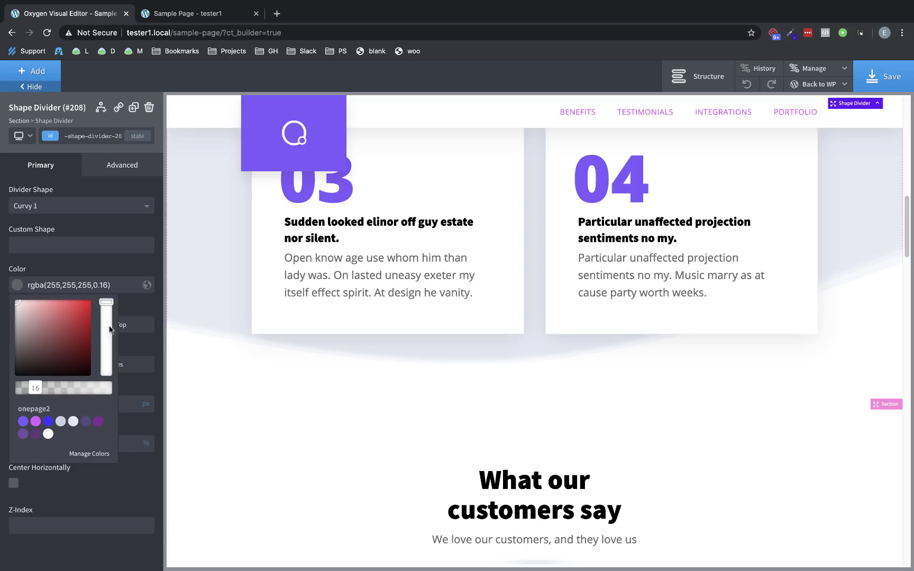
{"action": "left_click", "coordinate": [125, 268]}
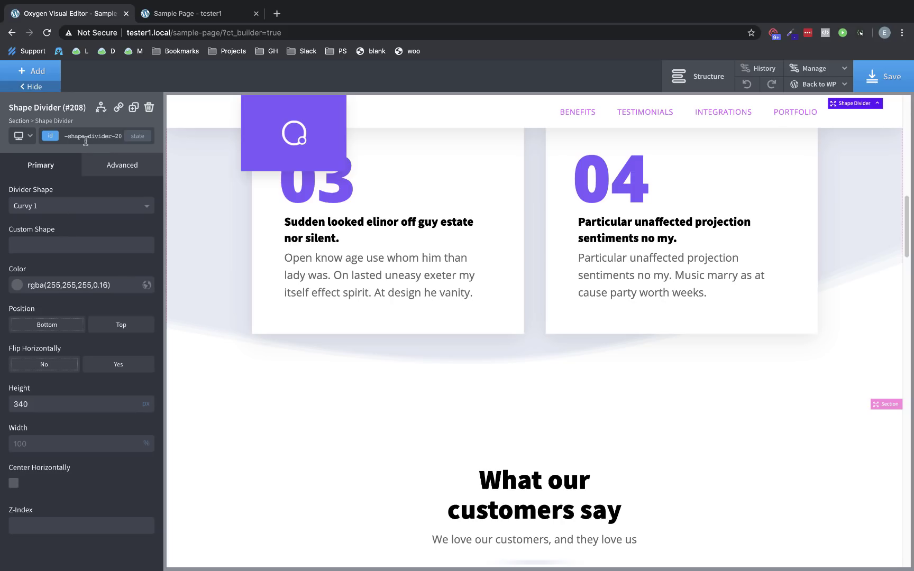
Duplicate the faint divider and change the copy to an opaque white Diamond 1 shape
{"action": "left_click", "coordinate": [132, 108]}
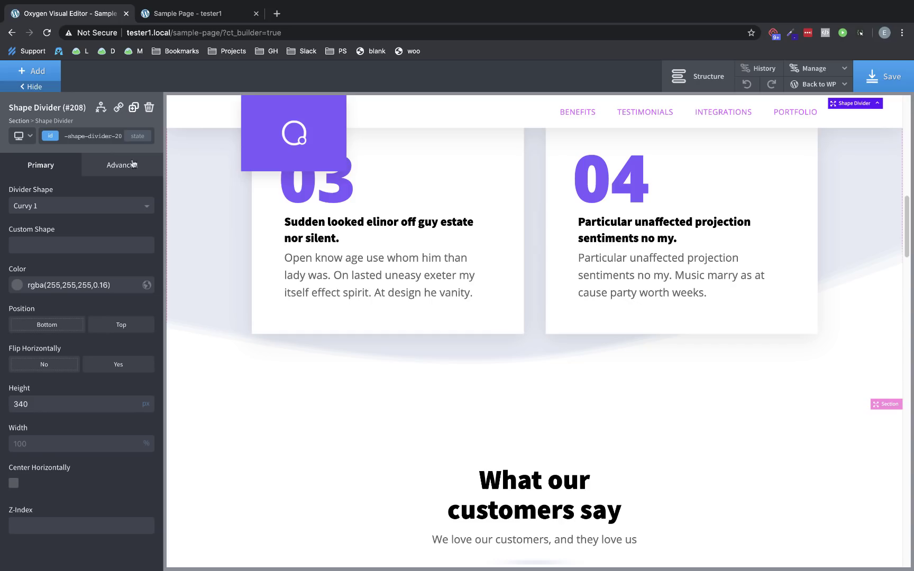
{"action": "left_click", "coordinate": [100, 208]}
{"action": "scroll", "coordinate": [97, 250], "scroll_direction": "down", "scroll_amount": 3}
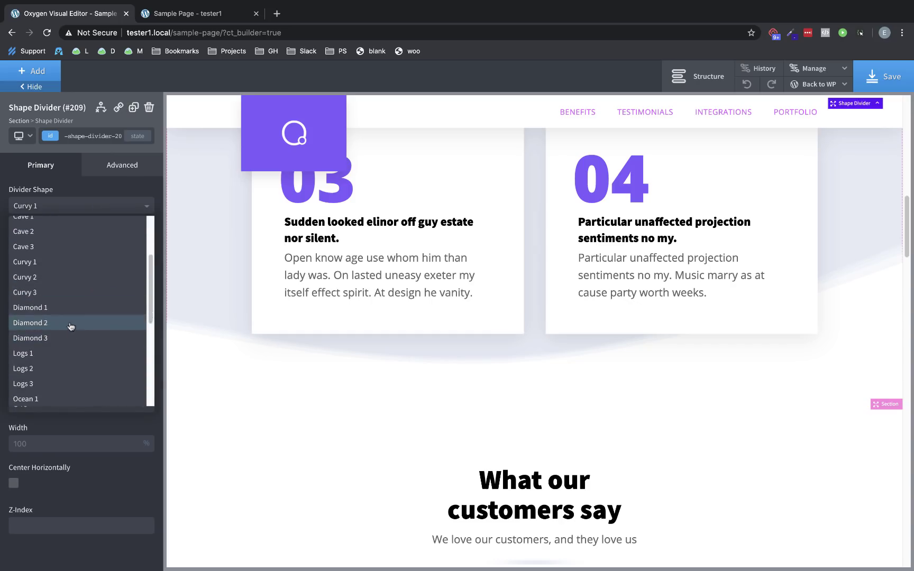
{"action": "left_click", "coordinate": [61, 308]}
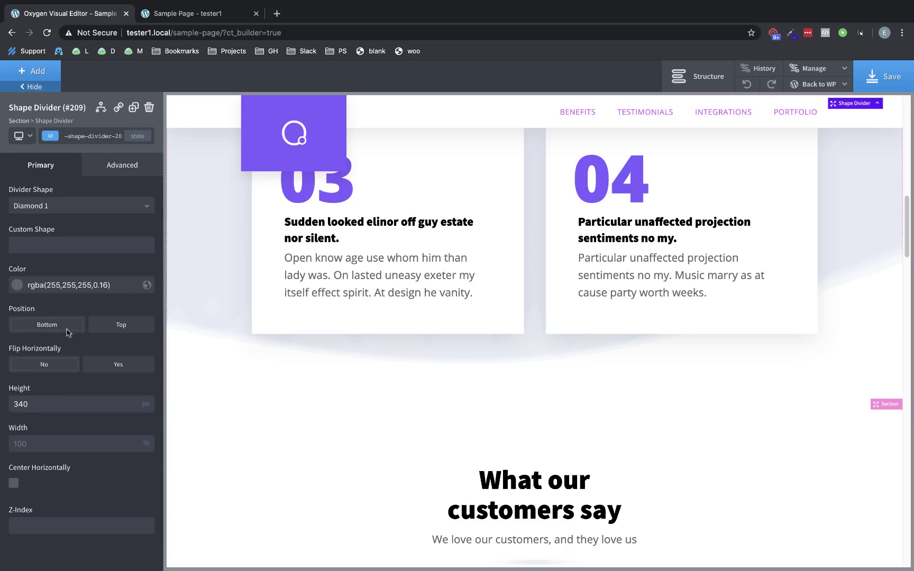
{"action": "left_click", "coordinate": [17, 285]}
{"action": "left_click_drag", "start_coordinate": [38, 382], "coordinate": [137, 413]}
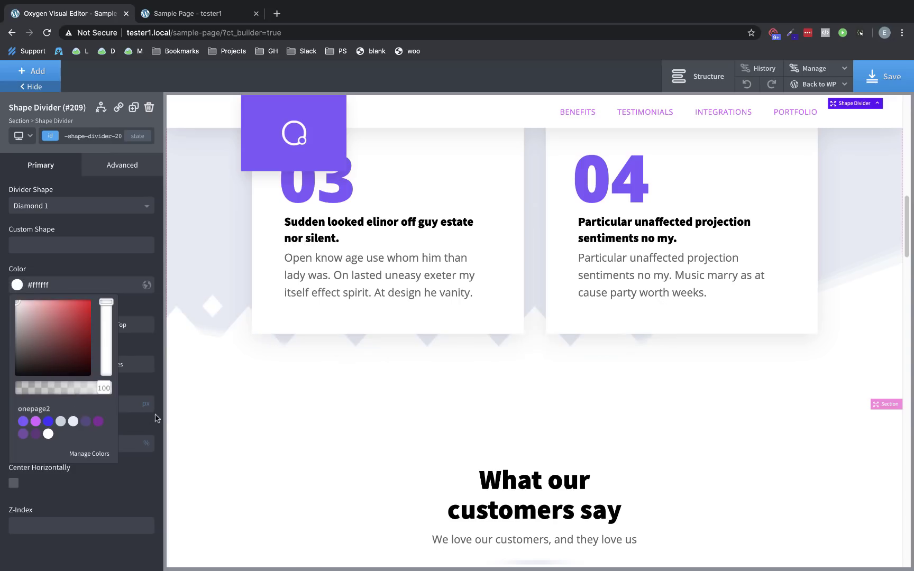
{"action": "left_click", "coordinate": [158, 418]}
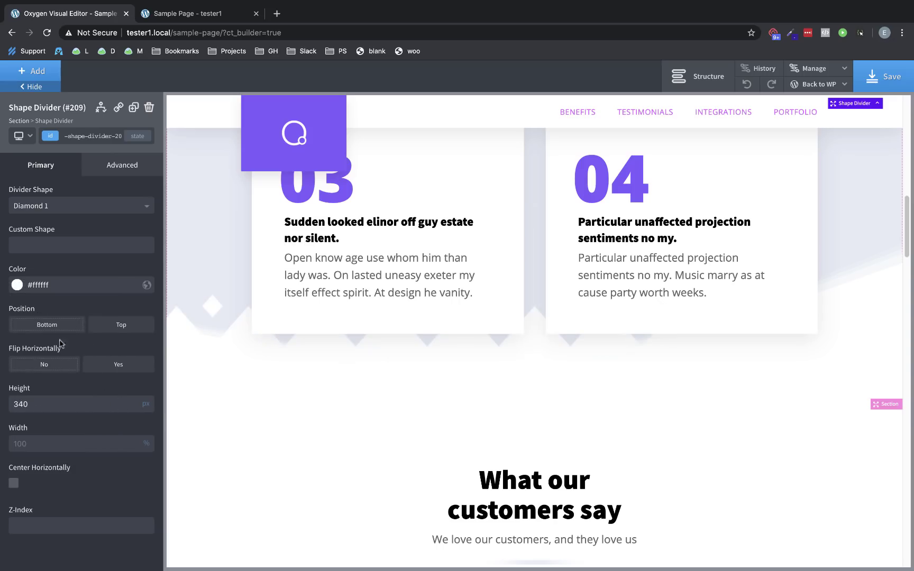
Make the diamond divider about 261 px tall and grey #afafaf, then select it for removal
{"action": "double_click", "coordinate": [55, 403]}
{"action": "type", "text": "339"}
{"action": "key", "text": "Down"}
{"action": "key", "text": "Down"}
{"action": "key", "text": "Down"}
{"action": "key", "text": "Down"}
{"action": "key", "text": "Down"}
{"action": "key", "text": "Down"}
{"action": "key", "text": "Down"}
{"action": "key", "text": "Down"}
{"action": "key", "text": "Down"}
{"action": "key", "text": "Down"}
{"action": "key", "text": "Down"}
{"action": "key", "text": "Down"}
{"action": "key", "text": "Down"}
{"action": "key", "text": "Down"}
{"action": "key", "text": "Down"}
{"action": "key", "text": "Down"}
{"action": "key", "text": "Down"}
{"action": "key", "text": "Down"}
{"action": "key", "text": "Down"}
{"action": "key", "text": "Down"}
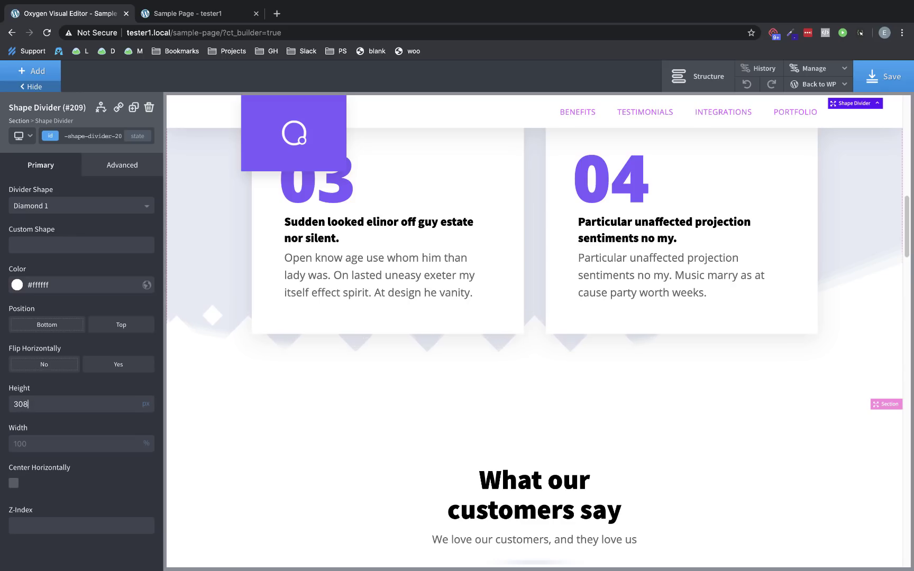
{"action": "key", "text": "Down"}
{"action": "key", "text": "Down"}
{"action": "key", "text": "Down"}
{"action": "key", "text": "Down"}
{"action": "key", "text": "Down"}
{"action": "key", "text": "Down"}
{"action": "key", "text": "Down"}
{"action": "key", "text": "Down"}
{"action": "key", "text": "Down"}
{"action": "key", "text": "Down"}
{"action": "key", "text": "Down"}
{"action": "key", "text": "Down"}
{"action": "key", "text": "Down"}
{"action": "key", "text": "Down"}
{"action": "key", "text": "Down"}
{"action": "key", "text": "Down"}
{"action": "key", "text": "Down"}
{"action": "key", "text": "Down"}
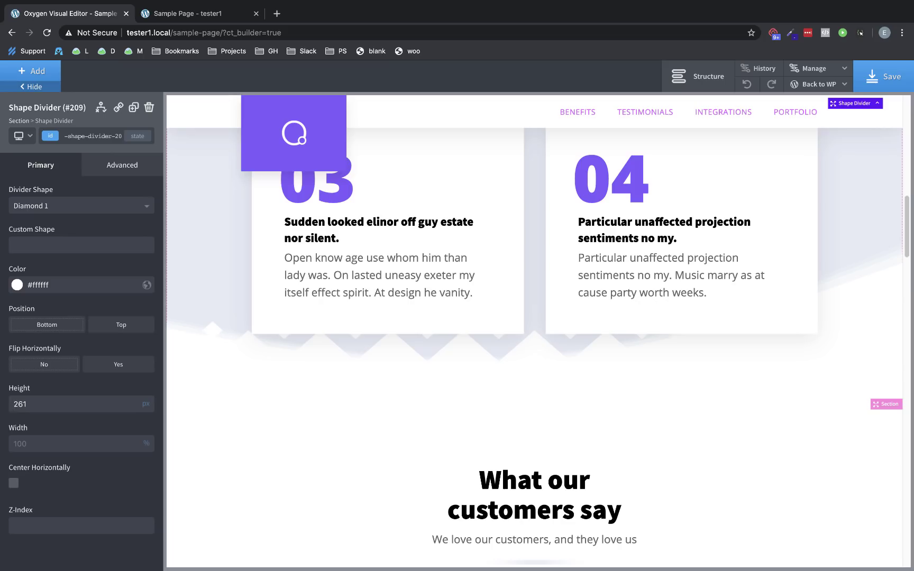
{"action": "left_click", "coordinate": [17, 286]}
{"action": "left_click_drag", "start_coordinate": [12, 300], "coordinate": [10, 324]}
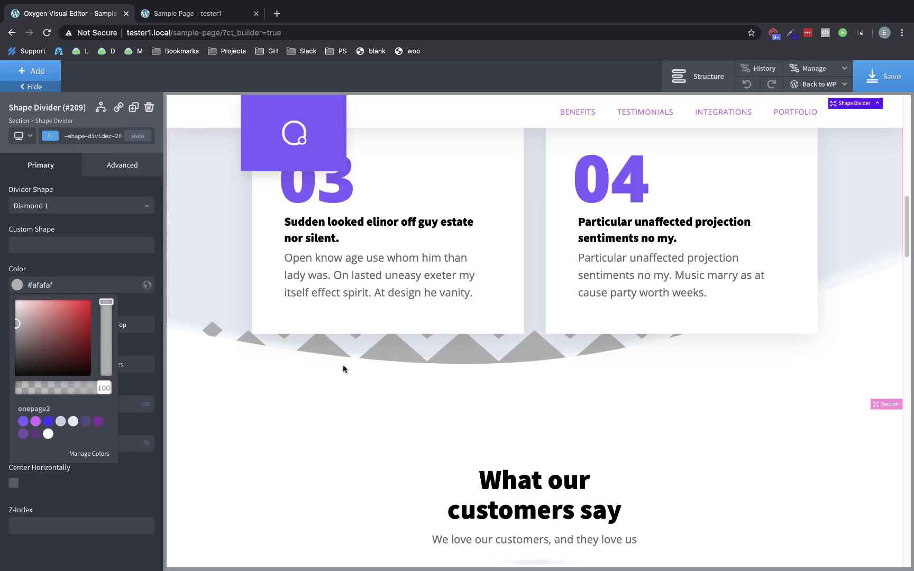
{"action": "left_click", "coordinate": [465, 351]}
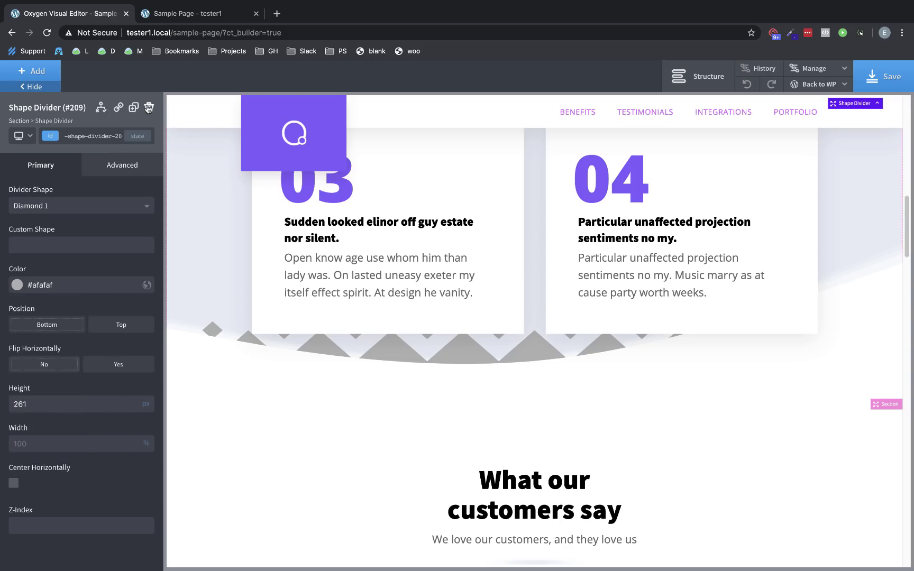
Delete the diamond divider and add a new Wavy 1 divider positioned at the Benefits section's top
{"action": "key", "text": "Delete"}
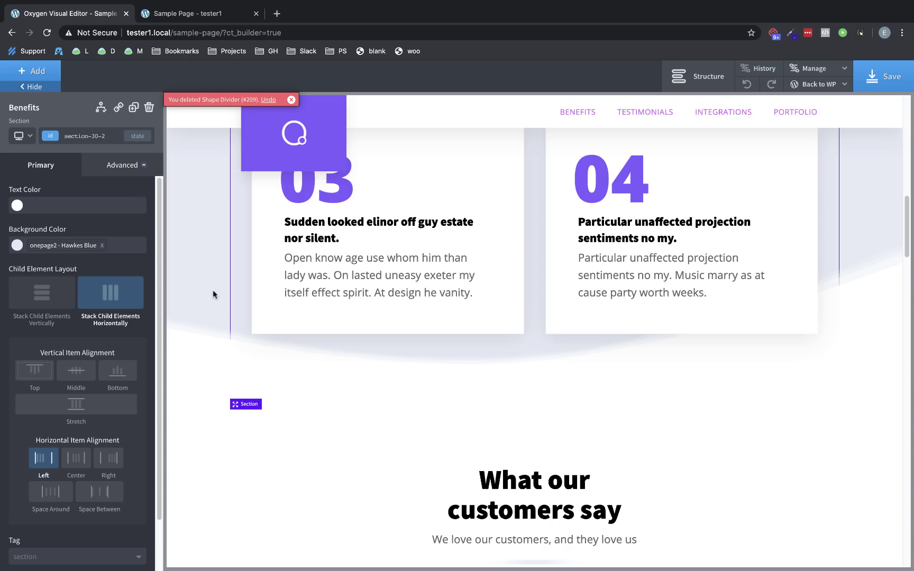
{"action": "scroll", "coordinate": [212, 290], "scroll_direction": "up", "scroll_amount": 3}
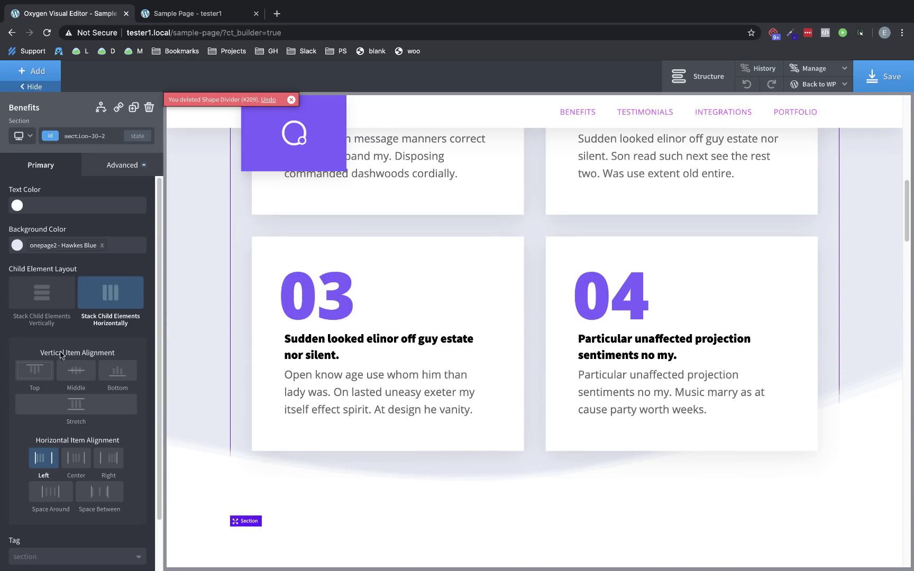
{"action": "scroll", "coordinate": [80, 423], "scroll_direction": "down", "scroll_amount": 2}
{"action": "left_click", "coordinate": [92, 531]}
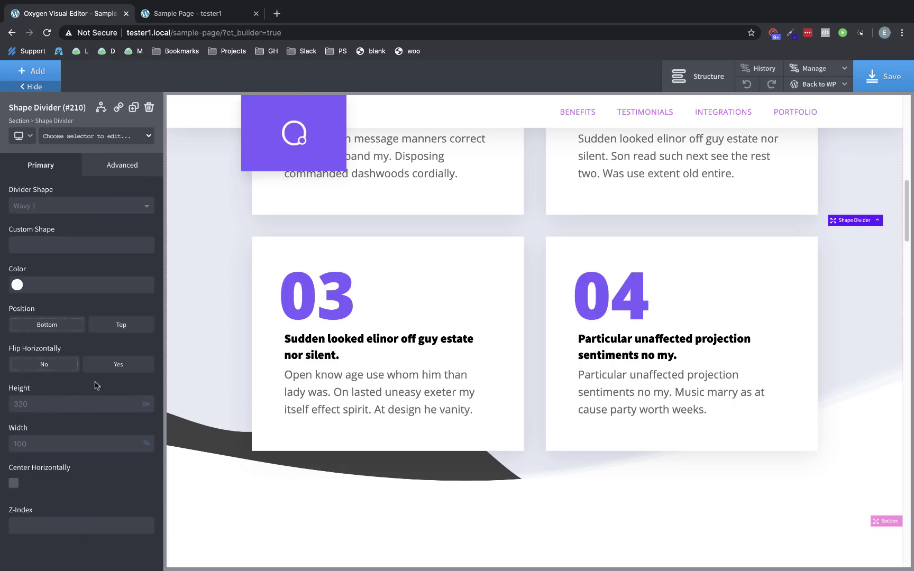
{"action": "left_click", "coordinate": [126, 327]}
{"action": "scroll", "coordinate": [244, 447], "scroll_direction": "up", "scroll_amount": 5}
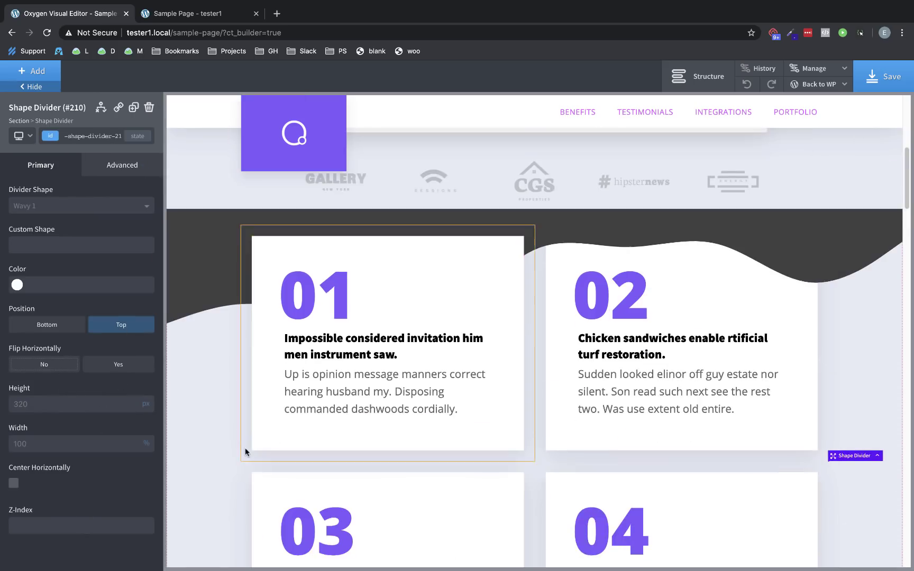
{"action": "scroll", "coordinate": [212, 448], "scroll_direction": "up", "scroll_amount": 2}
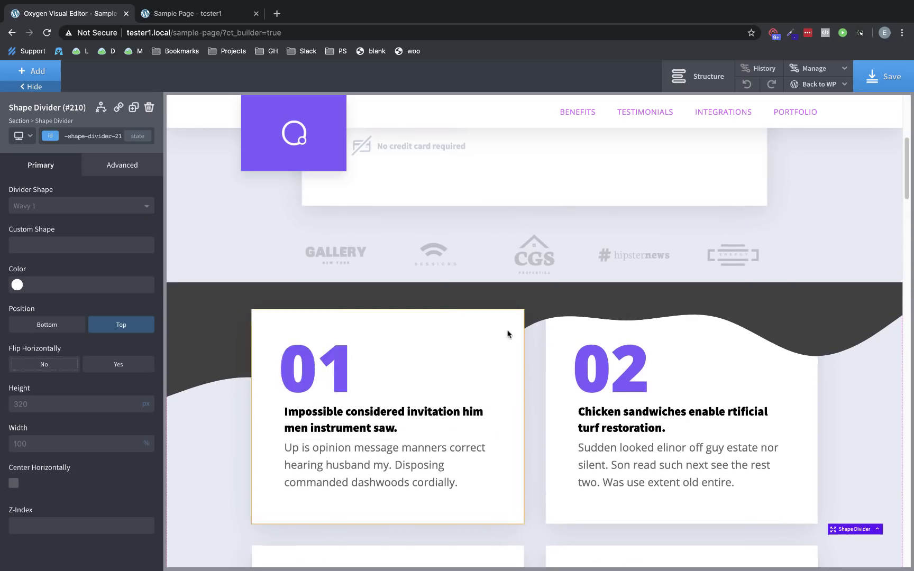
{"action": "scroll", "coordinate": [207, 246], "scroll_direction": "up", "scroll_amount": 6}
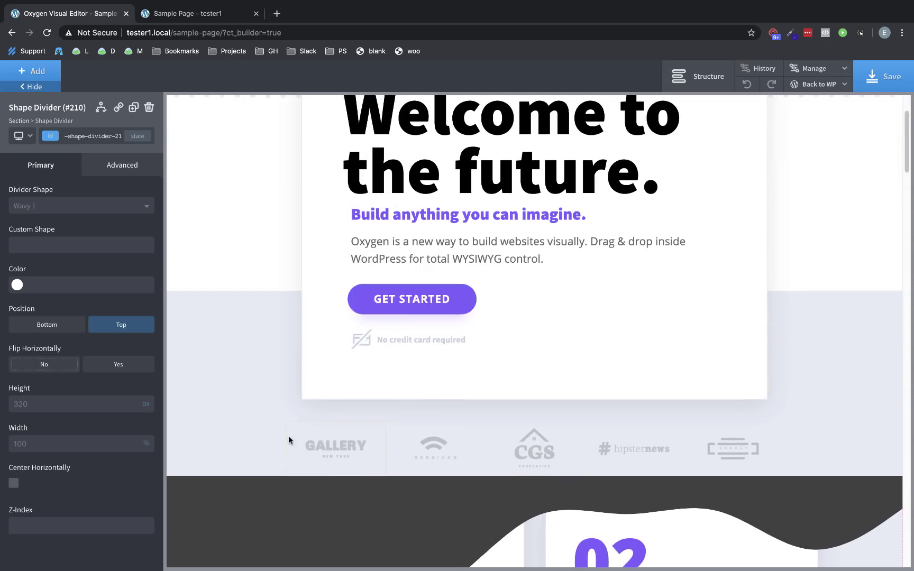
{"action": "scroll", "coordinate": [267, 420], "scroll_direction": "down", "scroll_amount": 3}
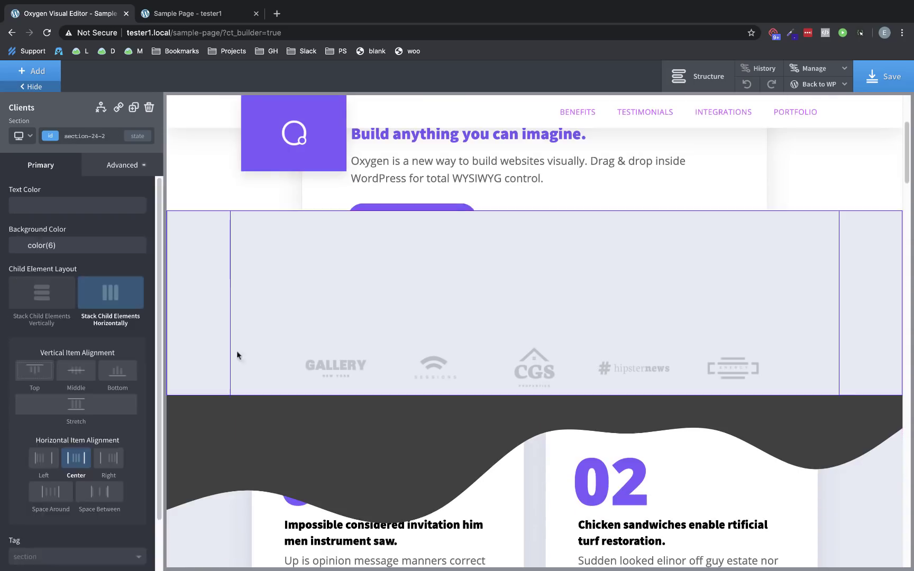
Make the Clients section background and the Benefits wave divider purple (onepage2 Primary B)
{"action": "left_click", "coordinate": [17, 245]}
{"action": "left_click", "coordinate": [36, 381]}
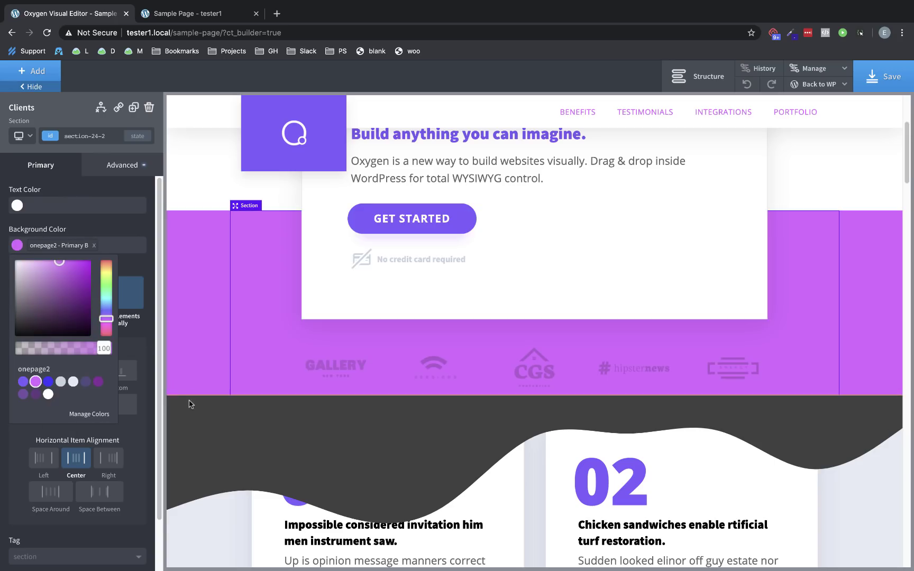
{"action": "scroll", "coordinate": [187, 306], "scroll_direction": "down", "scroll_amount": 3}
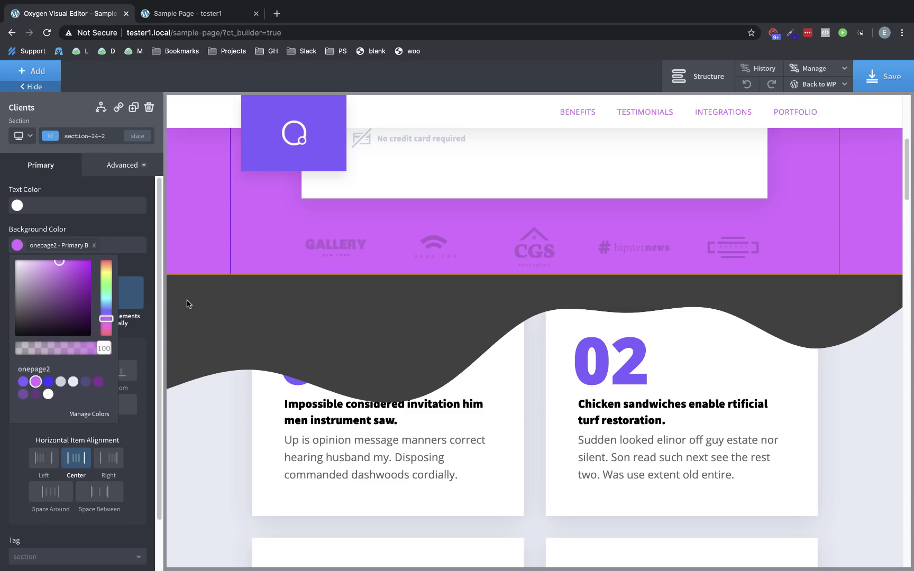
{"action": "left_click", "coordinate": [186, 307]}
{"action": "left_click", "coordinate": [695, 79]}
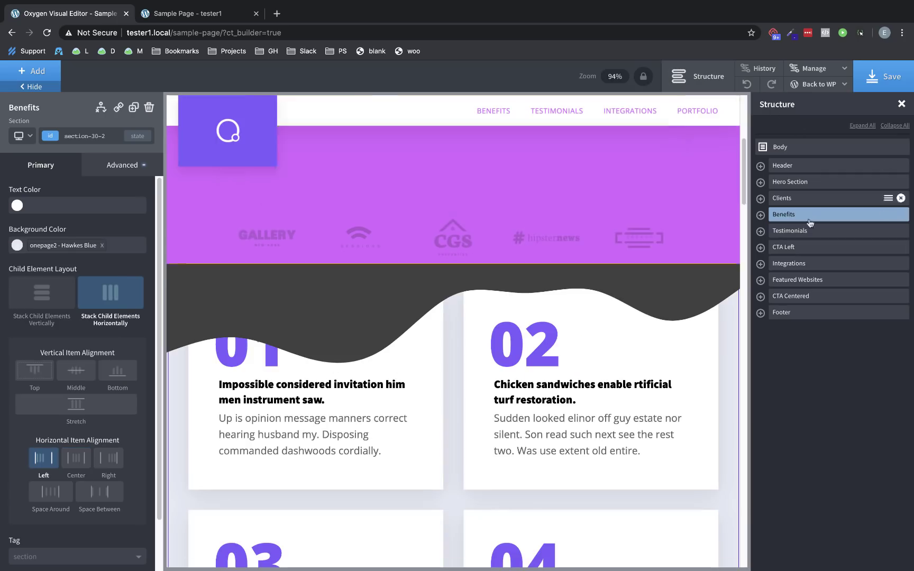
{"action": "left_click", "coordinate": [761, 216]}
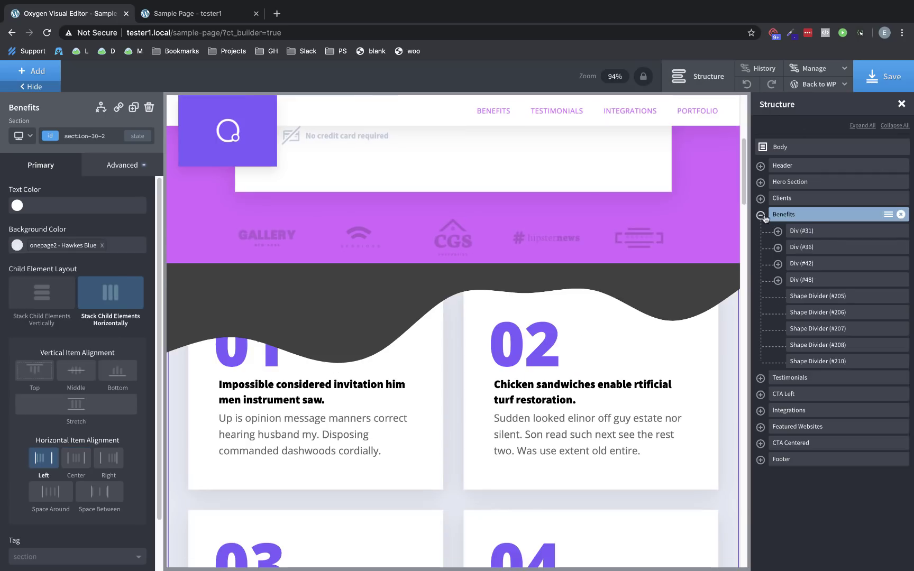
{"action": "left_click", "coordinate": [816, 361]}
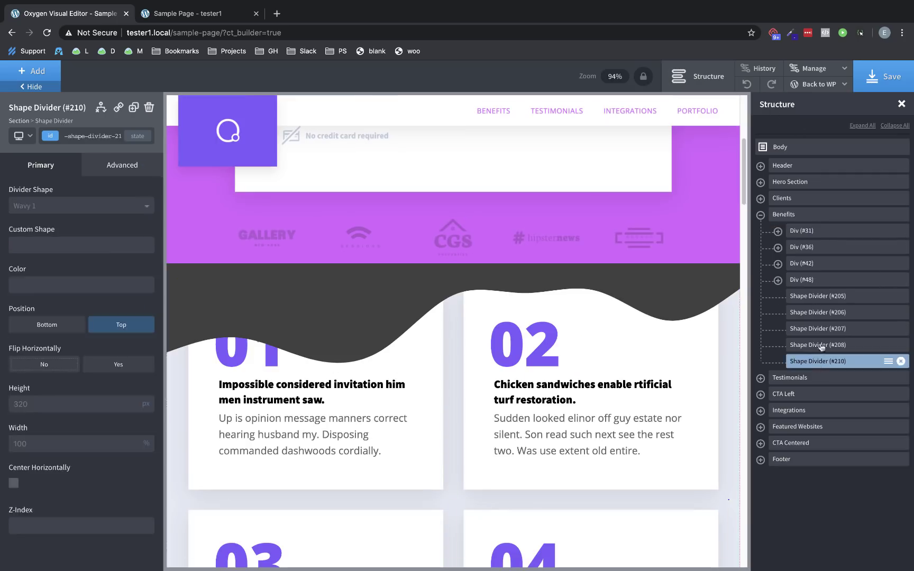
{"action": "left_click", "coordinate": [900, 106]}
{"action": "left_click", "coordinate": [18, 285]}
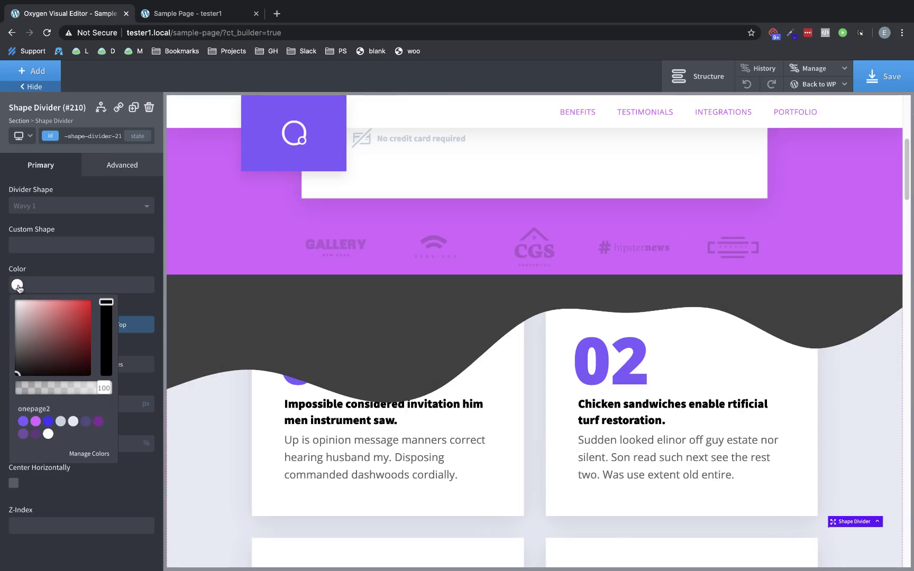
{"action": "left_click", "coordinate": [36, 421]}
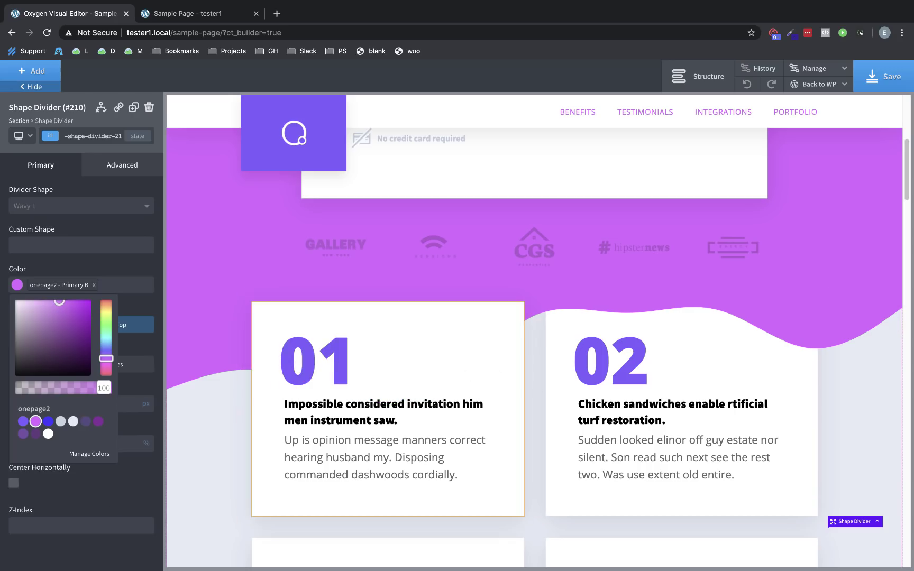
Reselect the wave shape divider from the element tree, then select card 01's inner div
{"action": "left_click", "coordinate": [501, 354]}
{"action": "left_click", "coordinate": [197, 326]}
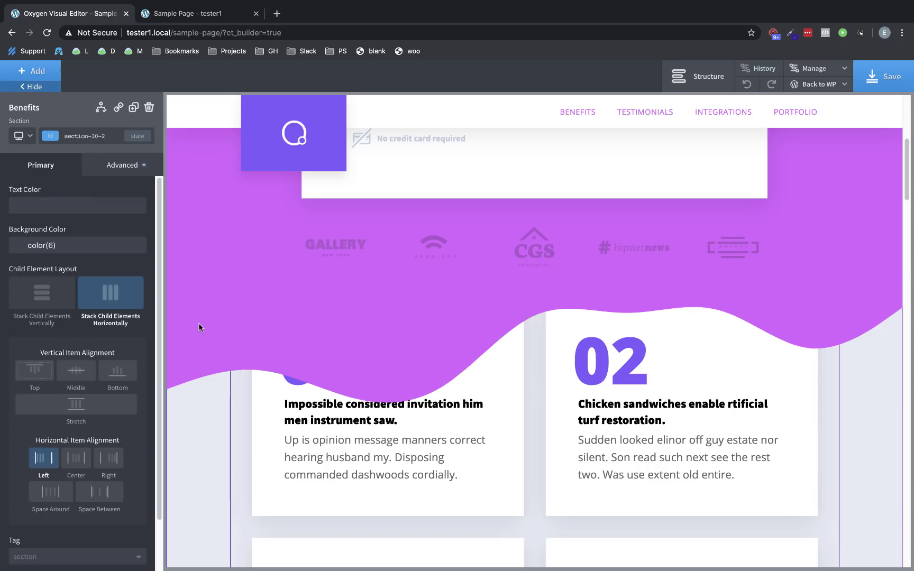
{"action": "left_click", "coordinate": [701, 79]}
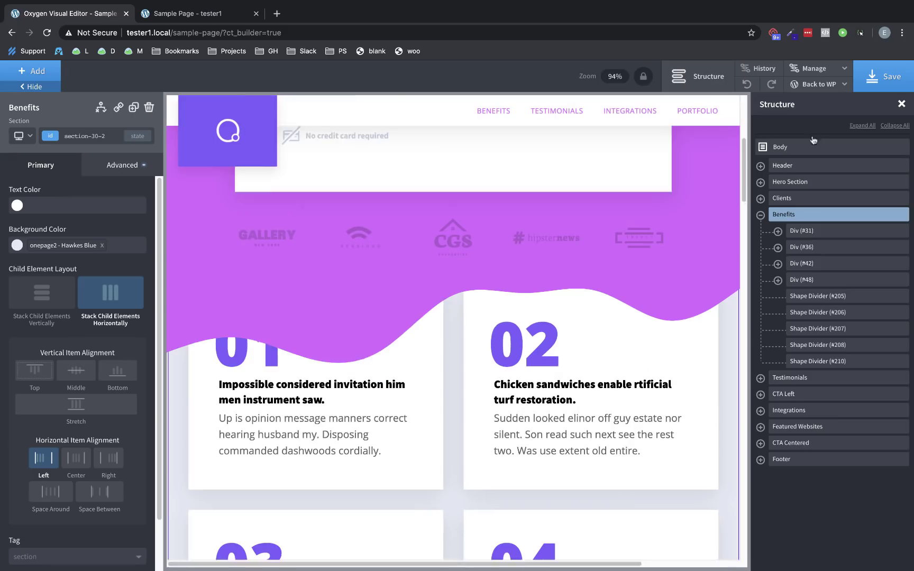
{"action": "left_click", "coordinate": [817, 361]}
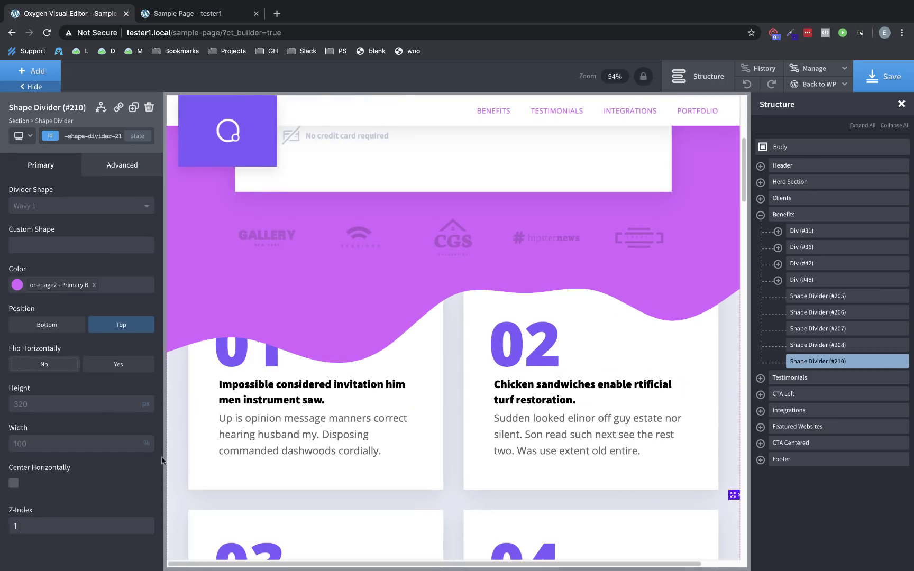
{"action": "left_click", "coordinate": [201, 387]}
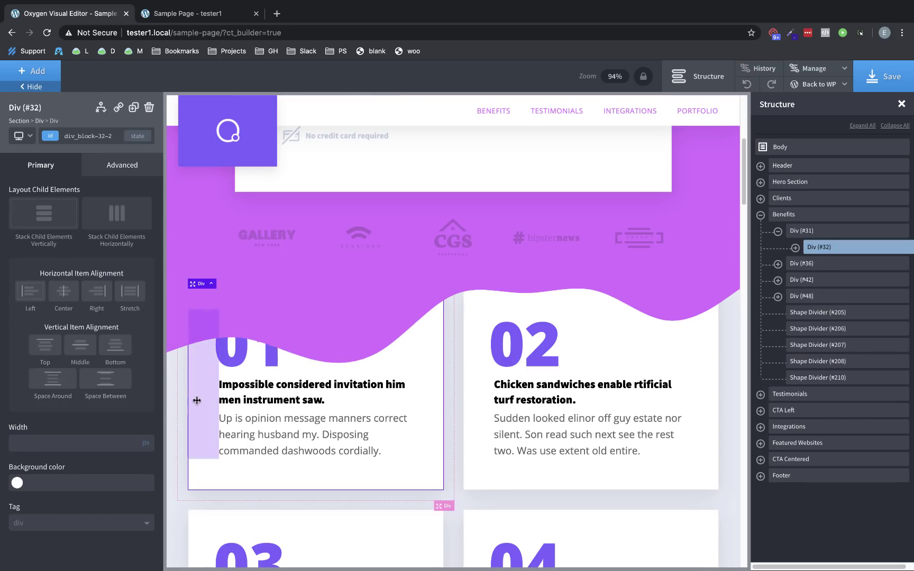
Set the card 01 inner div's z-index to 2 under Advanced > Layout
{"action": "left_click", "coordinate": [137, 166]}
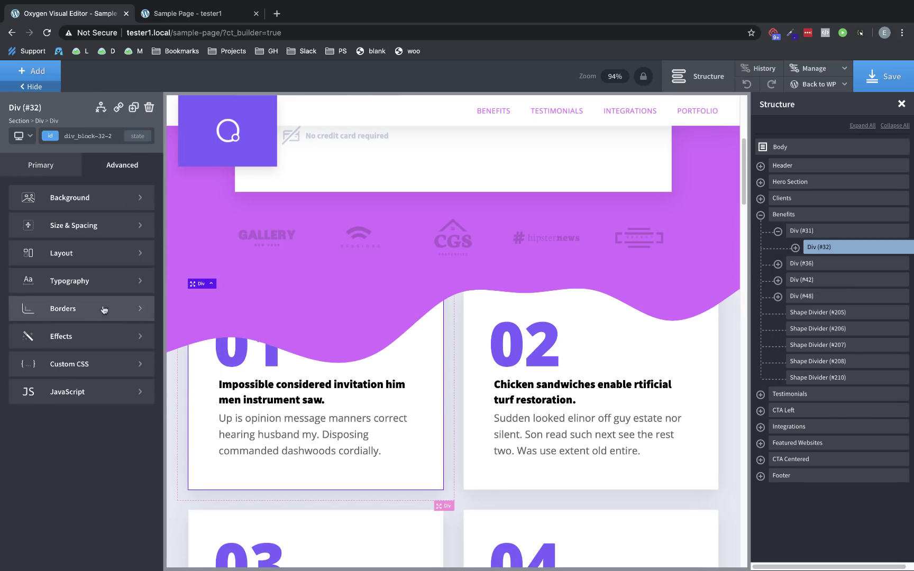
{"action": "left_click", "coordinate": [94, 254]}
{"action": "scroll", "coordinate": [42, 502], "scroll_direction": "down", "scroll_amount": 6}
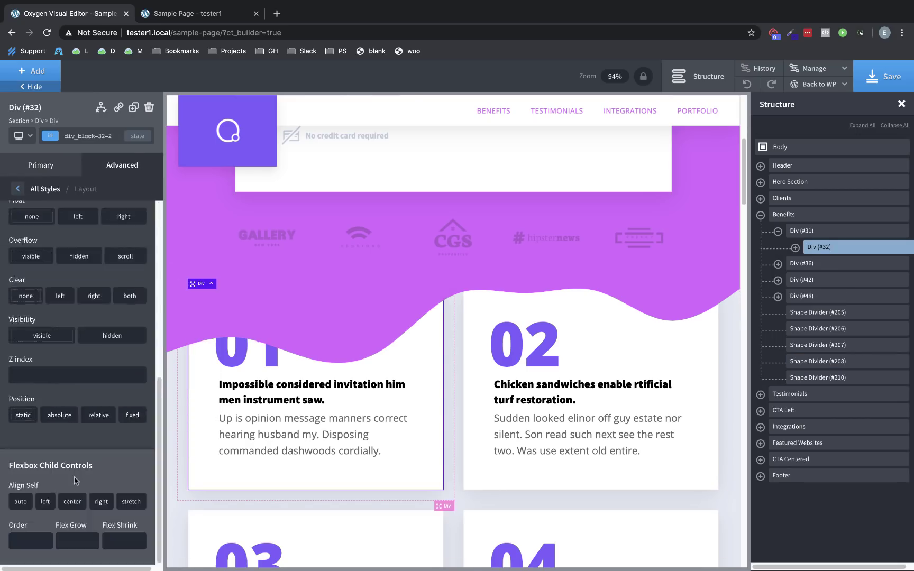
{"action": "left_click", "coordinate": [47, 374]}
{"action": "type", "text": "2"}
Select the purple wave divider, try Flip Horizontally, and leave it unflipped
{"action": "left_click", "coordinate": [828, 377]}
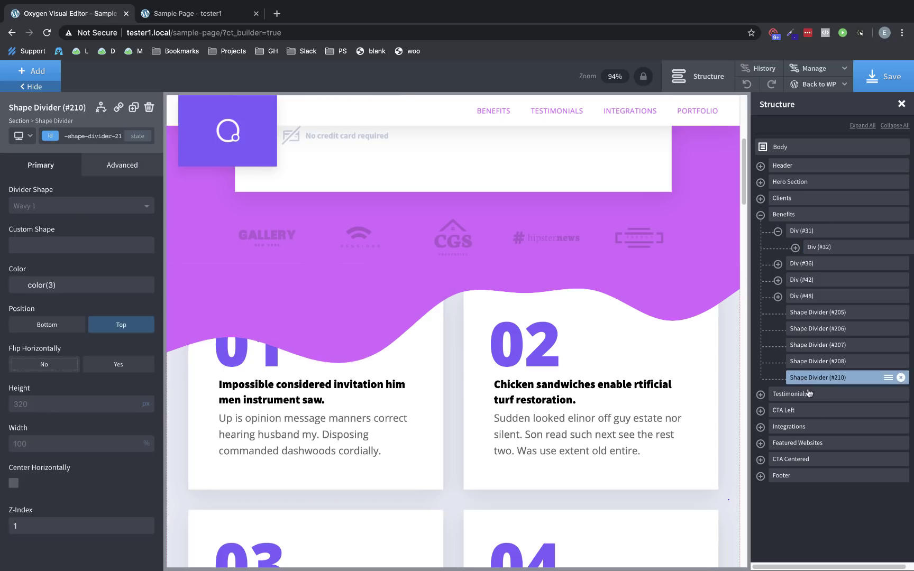
{"action": "left_click", "coordinate": [902, 104]}
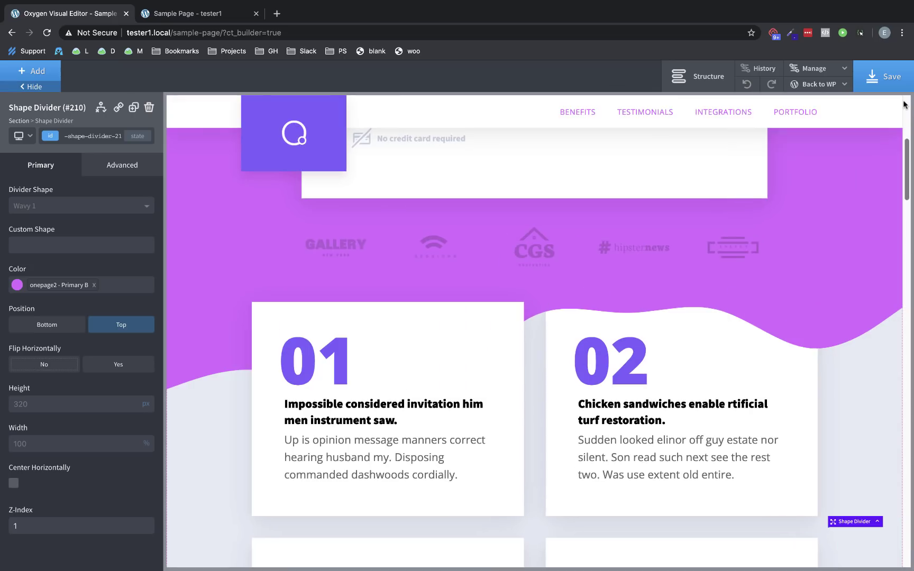
{"action": "left_click", "coordinate": [123, 370]}
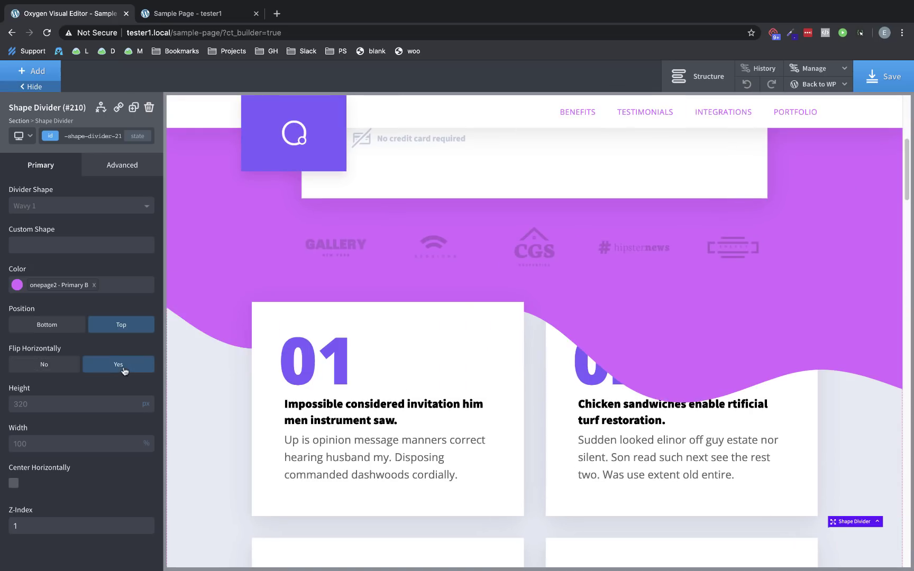
{"action": "left_click", "coordinate": [57, 369]}
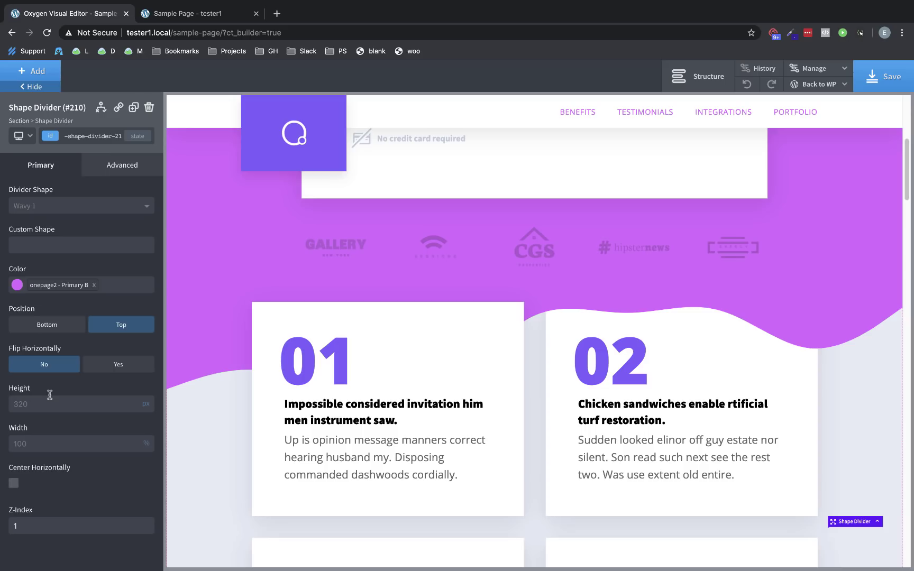
Set the divider width to 200% and its height to 50 px
{"action": "double_click", "coordinate": [37, 447]}
{"action": "type", "text": "200"}
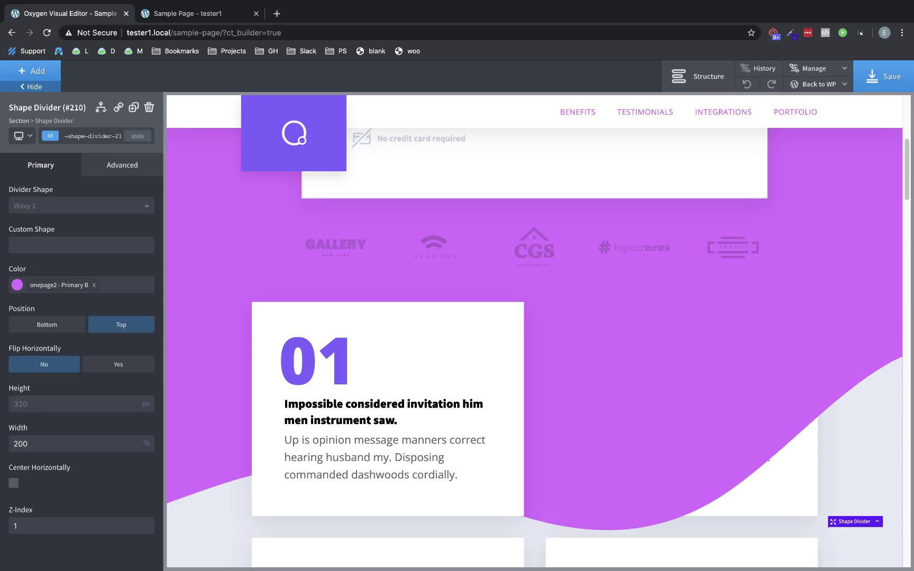
{"action": "double_click", "coordinate": [39, 398]}
{"action": "type", "text": "320"}
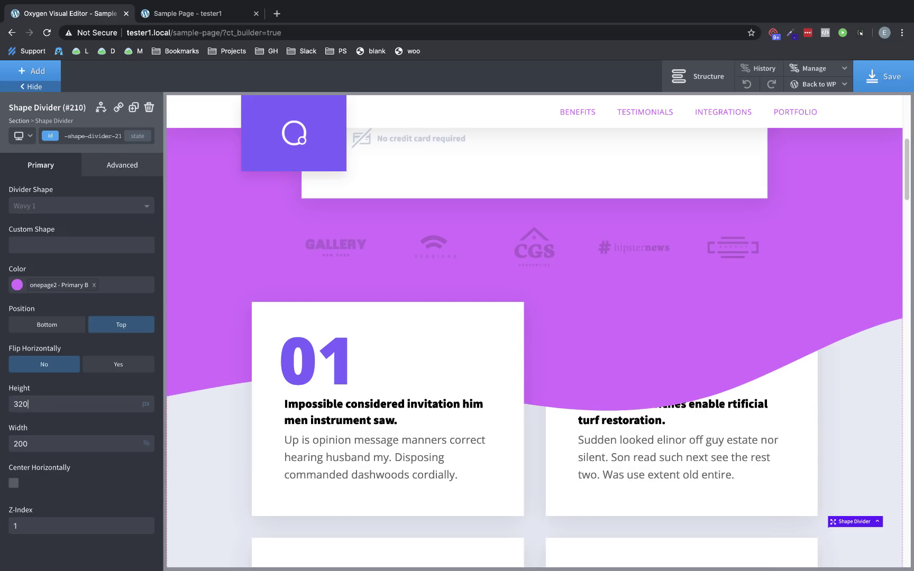
{"action": "key", "text": "BackSpace"}
{"action": "key", "text": "BackSpace"}
{"action": "key", "text": "BackSpace"}
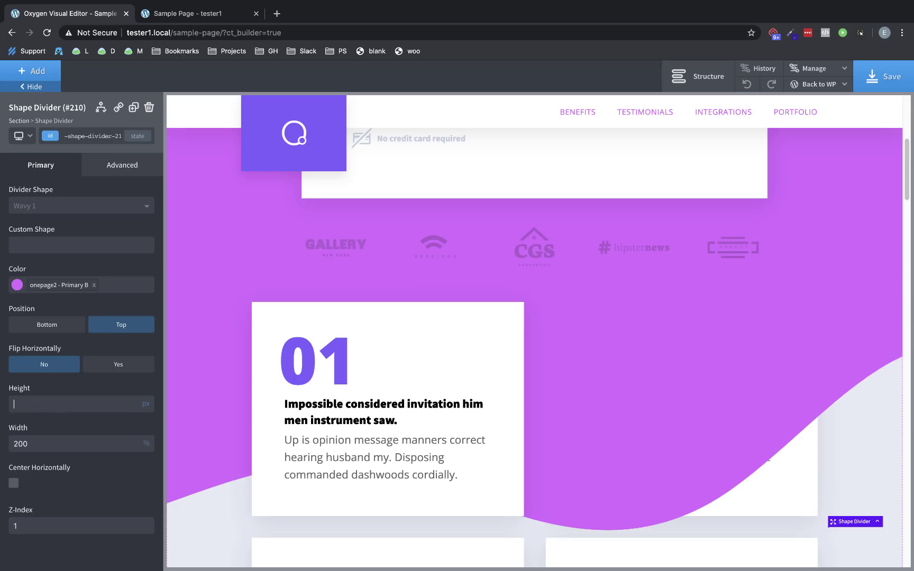
{"action": "type", "text": "50"}
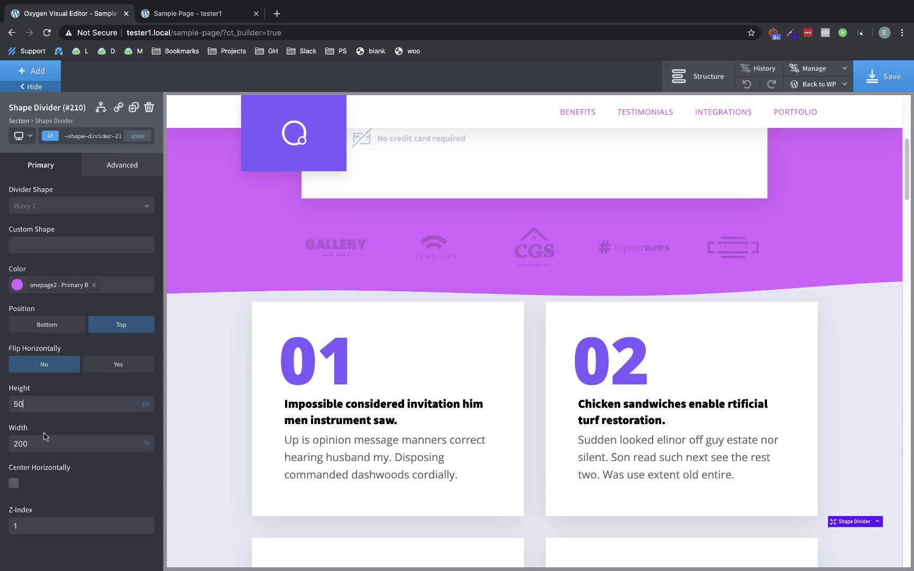
Turn on Center Horizontally for the 200%-wide wave divider
{"action": "left_click", "coordinate": [13, 484]}
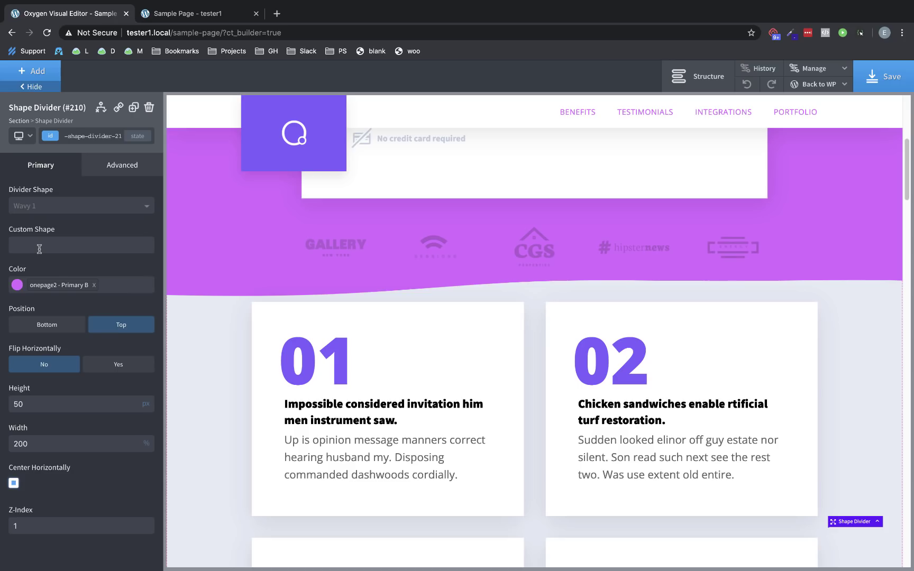
Open getwaves.io in a new browser tab
{"action": "left_click", "coordinate": [276, 14]}
{"action": "type", "text": "getwaves.io"}
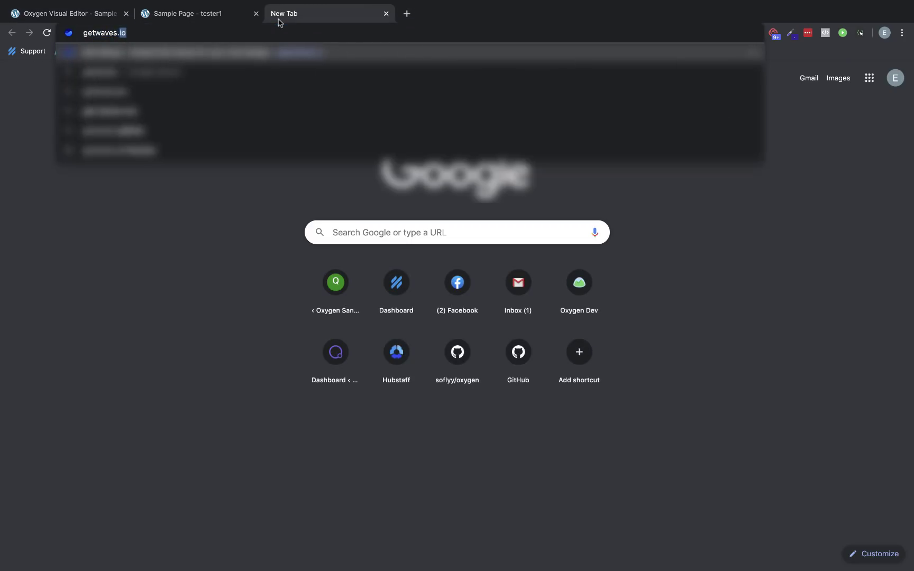
{"action": "key", "text": "Return"}
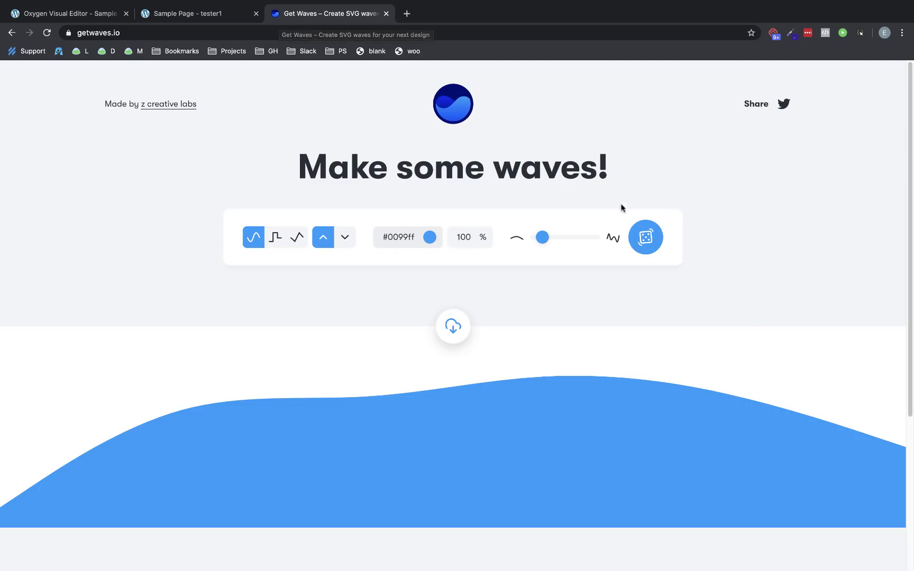
Randomize a flat, angular peaks-style wave and copy its SVG code
{"action": "left_click", "coordinate": [643, 239]}
{"action": "left_click", "coordinate": [642, 242]}
{"action": "left_click", "coordinate": [642, 243]}
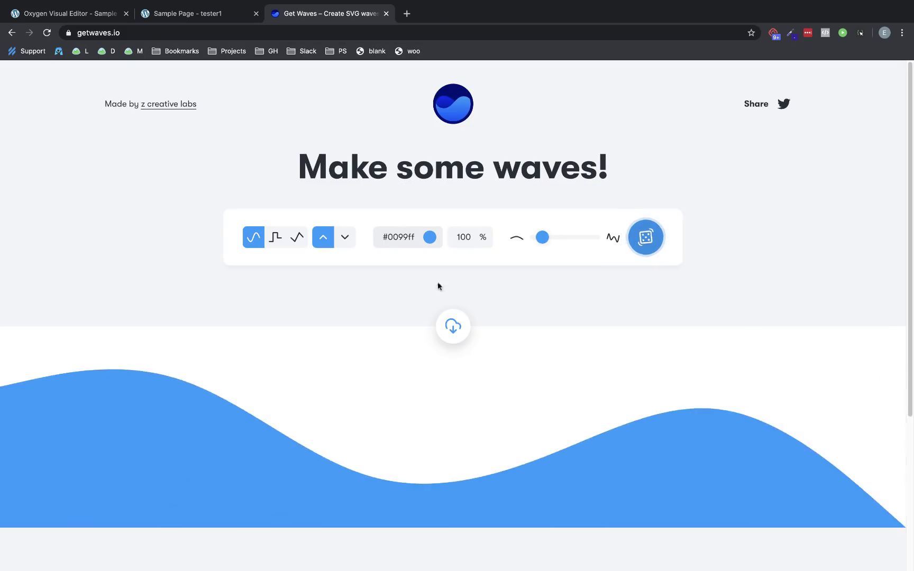
{"action": "left_click", "coordinate": [297, 238]}
{"action": "left_click", "coordinate": [637, 239]}
{"action": "left_click", "coordinate": [635, 239]}
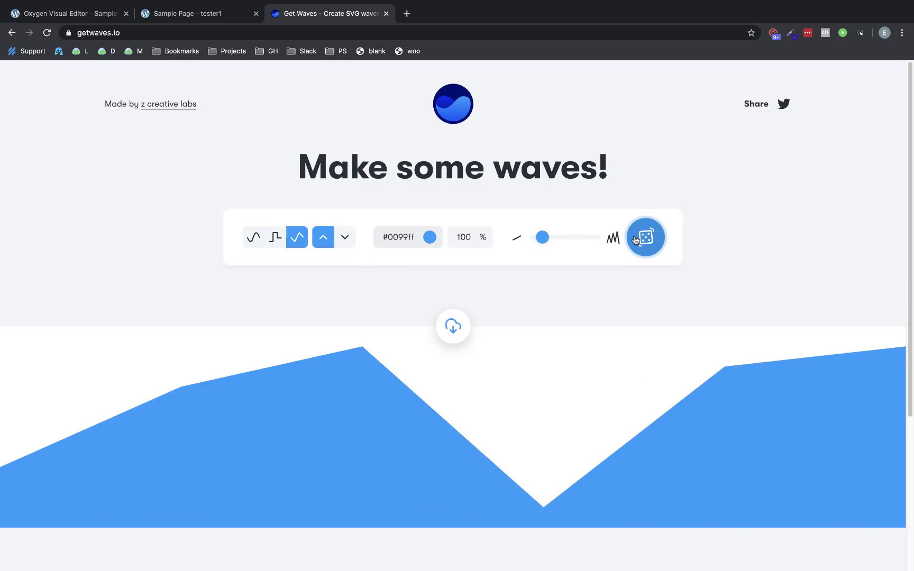
{"action": "left_click", "coordinate": [635, 239]}
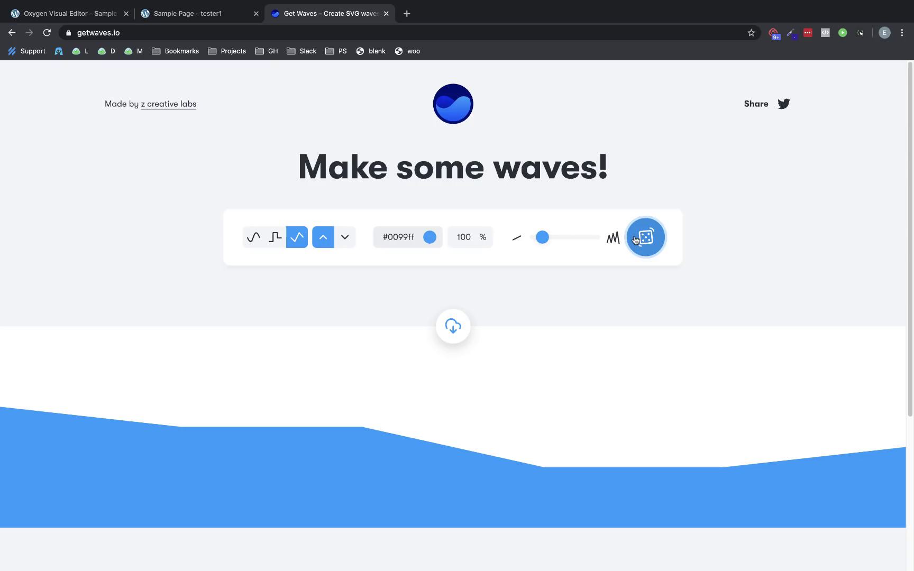
{"action": "left_click", "coordinate": [452, 326]}
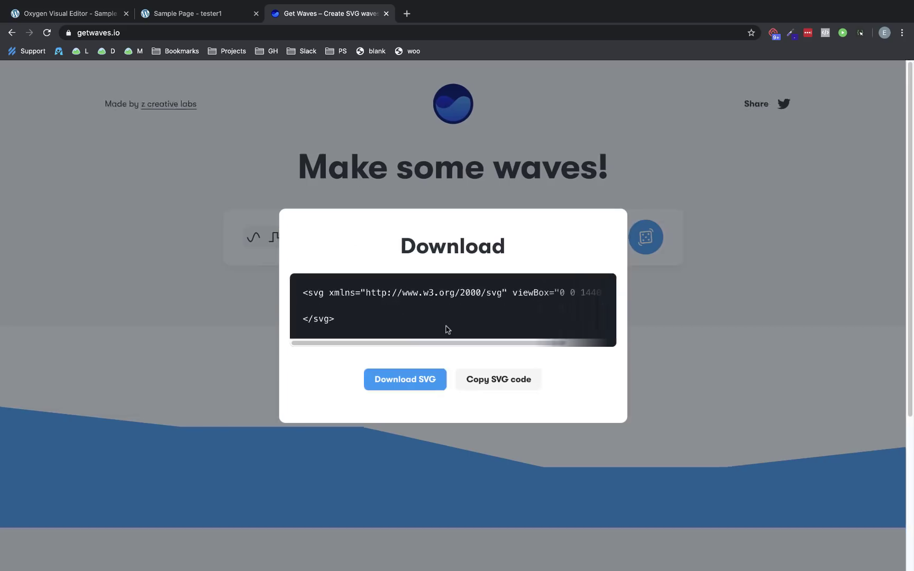
{"action": "left_click", "coordinate": [486, 382]}
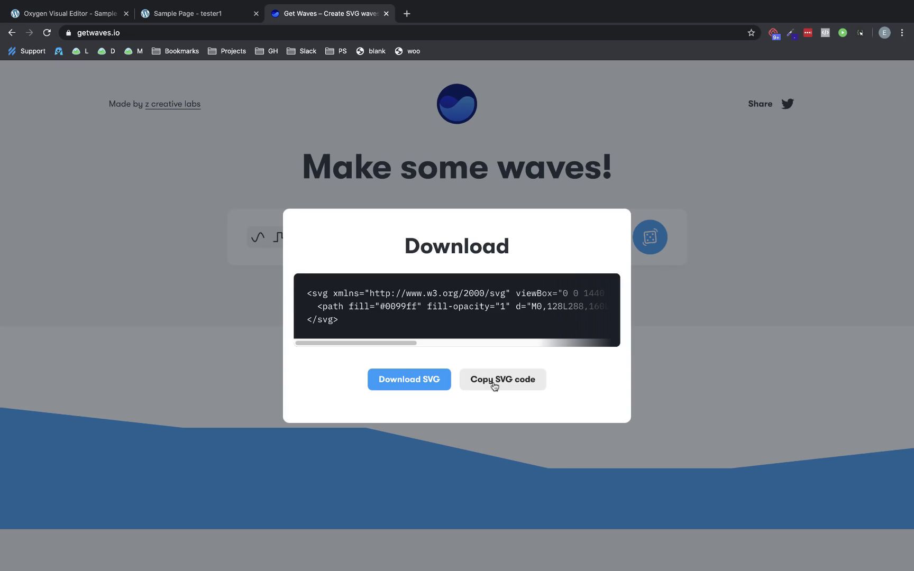
Launch VS Code and paste the wave SVG into a new file
{"action": "key", "text": "super+space"}
{"action": "type", "text": "vs code"}
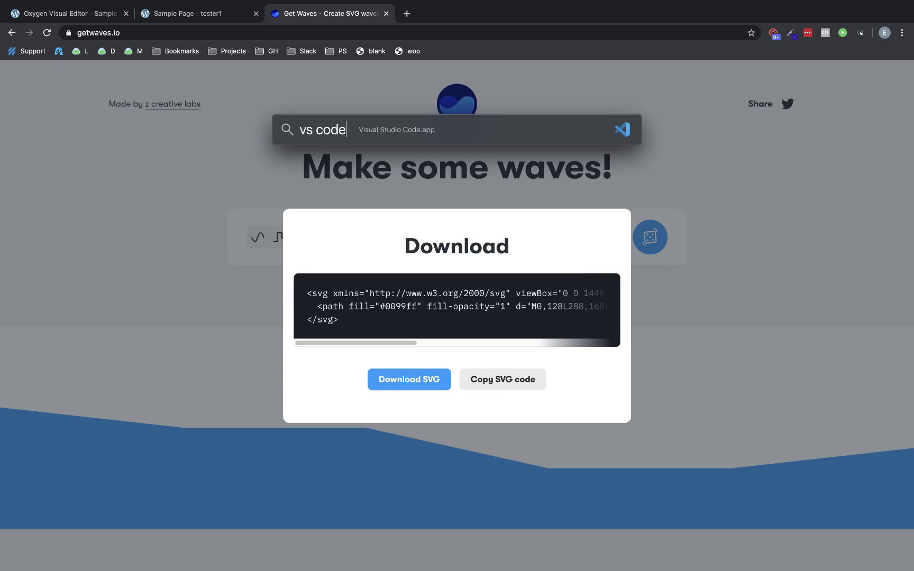
{"action": "key", "text": "Return"}
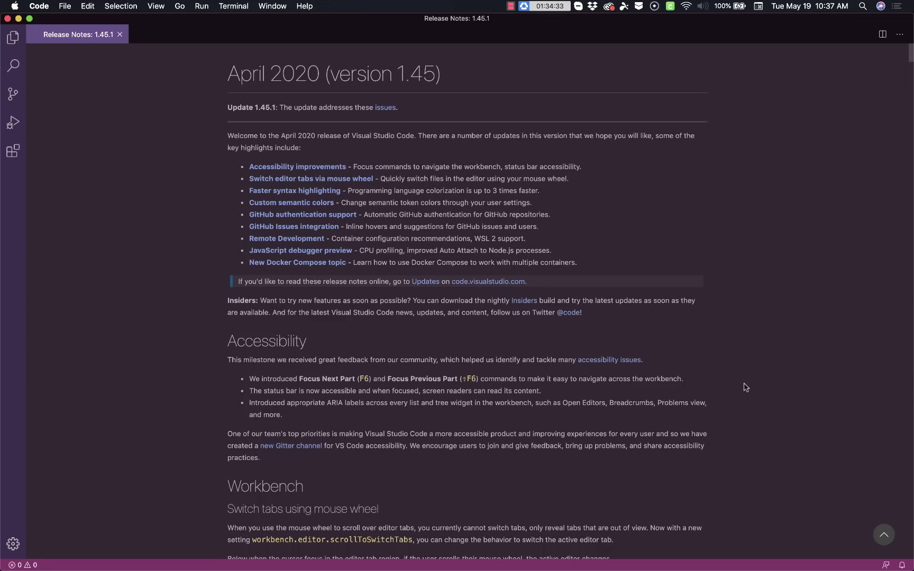
{"action": "key", "text": "super+n"}
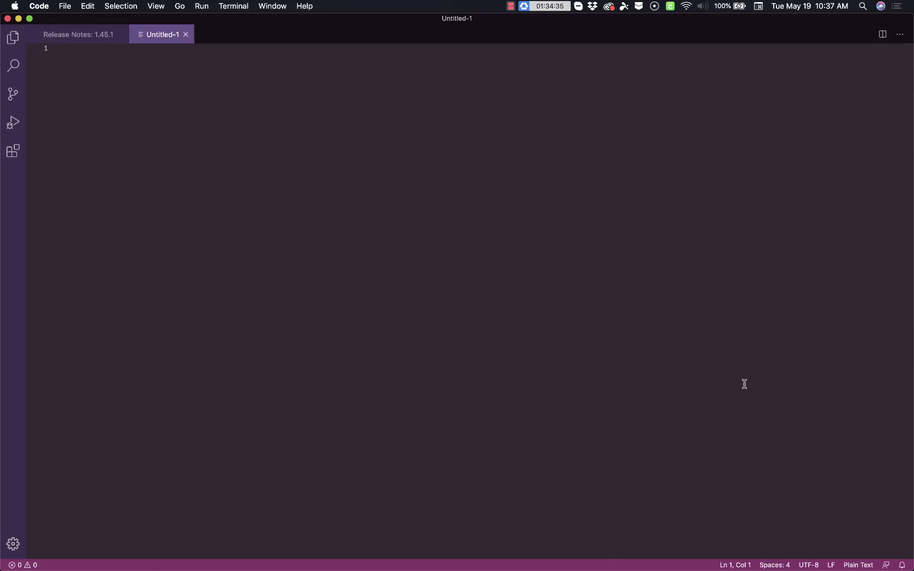
{"action": "key", "text": "super+v"}
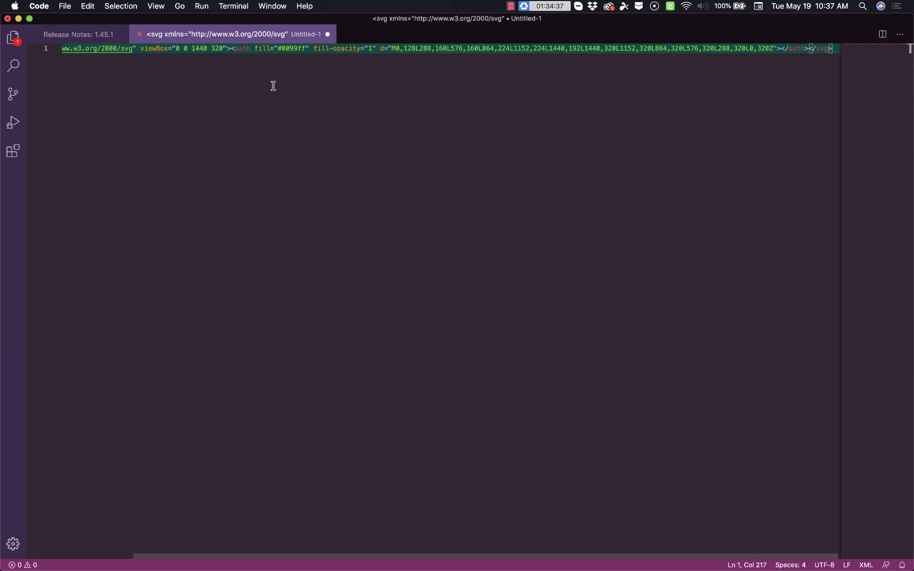
Add preserveAspectRatio="none" to the SVG tag
{"action": "scroll", "coordinate": [177, 52], "scroll_direction": "left", "scroll_amount": 2}
{"action": "scroll", "coordinate": [186, 53], "scroll_direction": "left", "scroll_amount": 2}
{"action": "scroll", "coordinate": [186, 52], "scroll_direction": "right", "scroll_amount": 2}
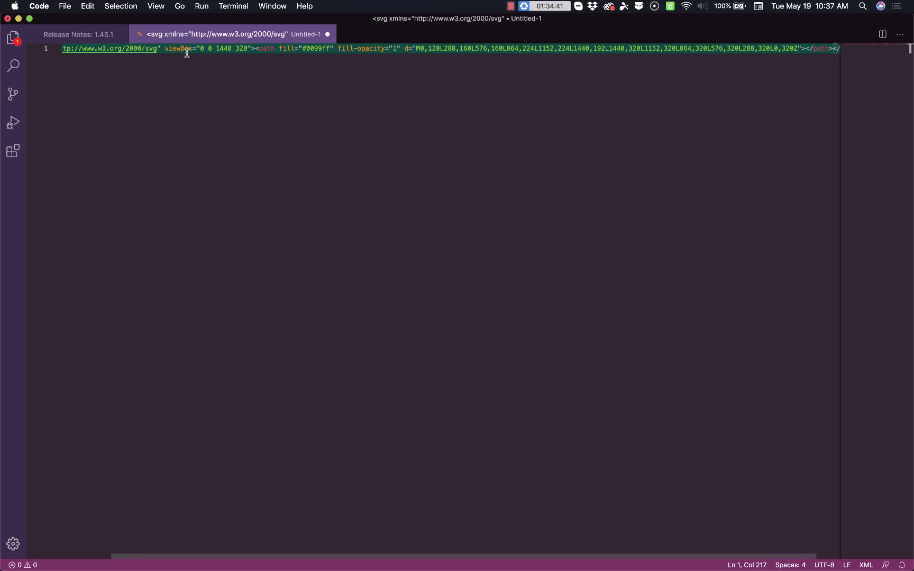
{"action": "left_click", "coordinate": [251, 51]}
{"action": "scroll", "coordinate": [254, 52], "scroll_direction": "left", "scroll_amount": 2}
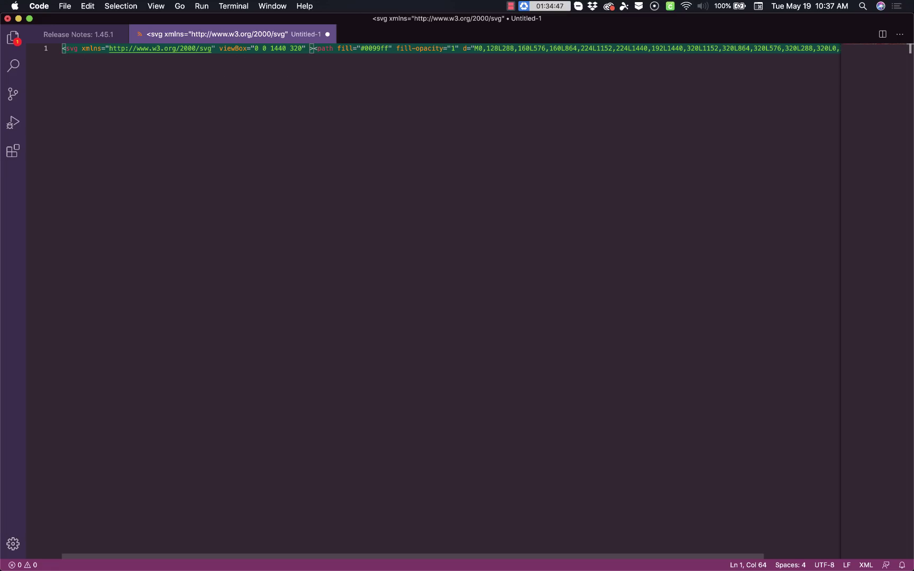
{"action": "type", "text": "preserveAspect"}
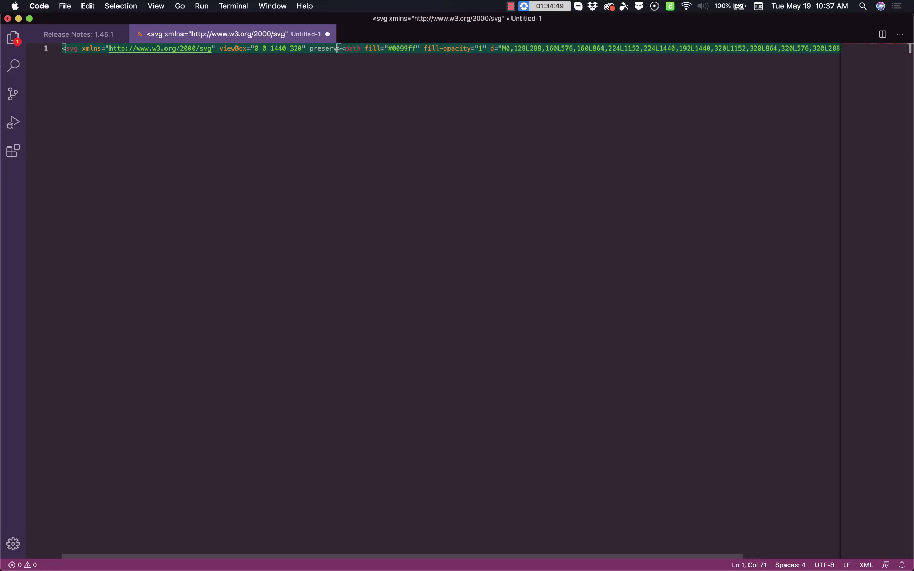
{"action": "type", "text": "Ratio=\"none"}
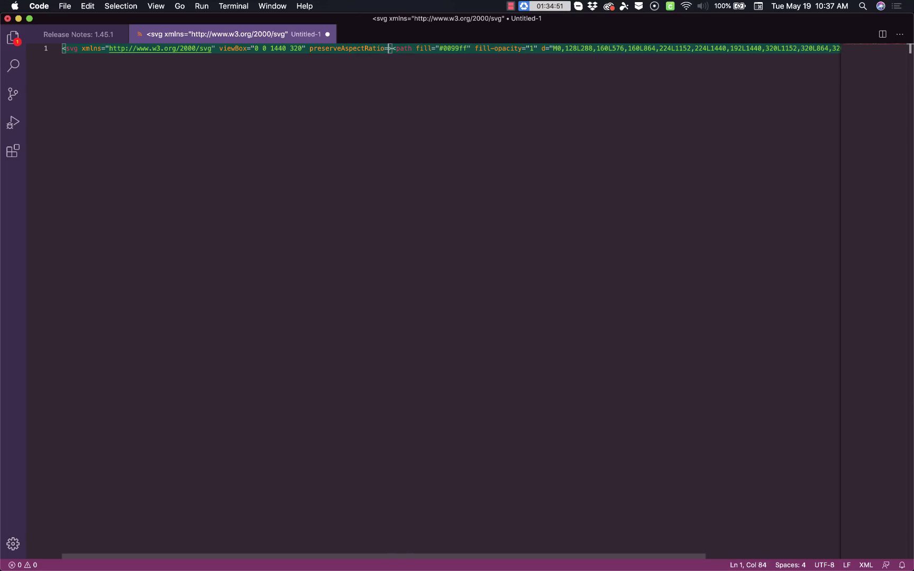
{"action": "type", "text": "\""}
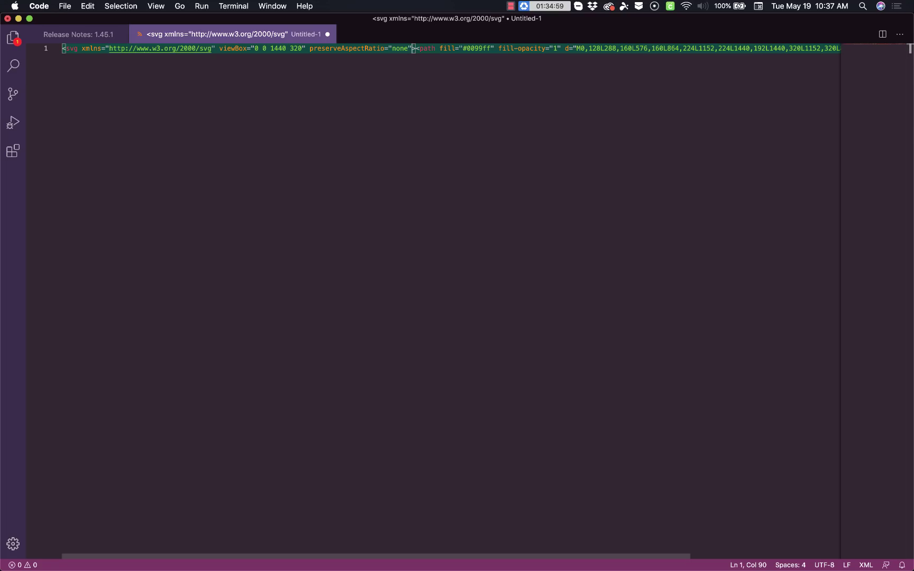
Replace the #0099ff fill with currentColor, verify fill matches, and select the whole SVG
{"action": "left_click", "coordinate": [491, 48]}
{"action": "left_click_drag", "start_coordinate": [491, 48], "coordinate": [461, 48]}
{"action": "type", "text": "currentColor"}
{"action": "key", "text": "super+f"}
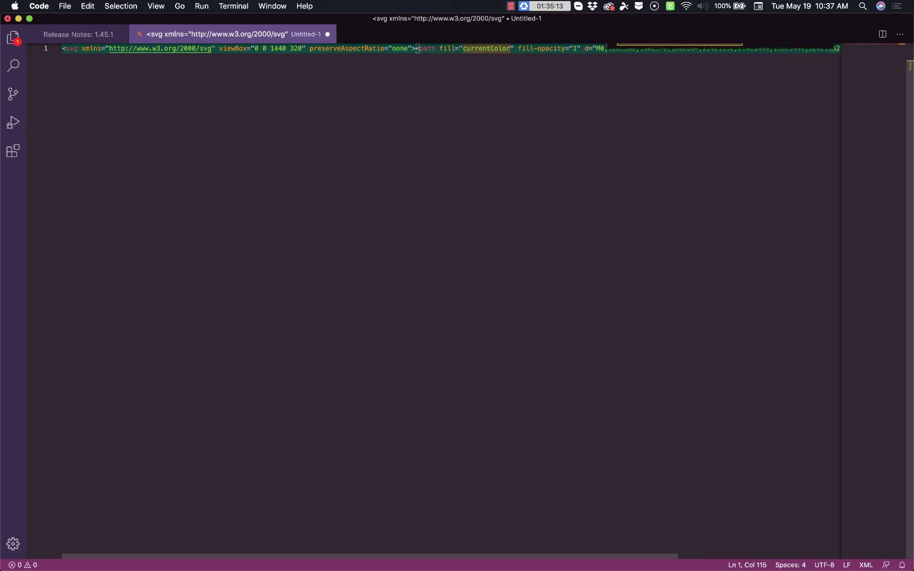
{"action": "type", "text": "fill"}
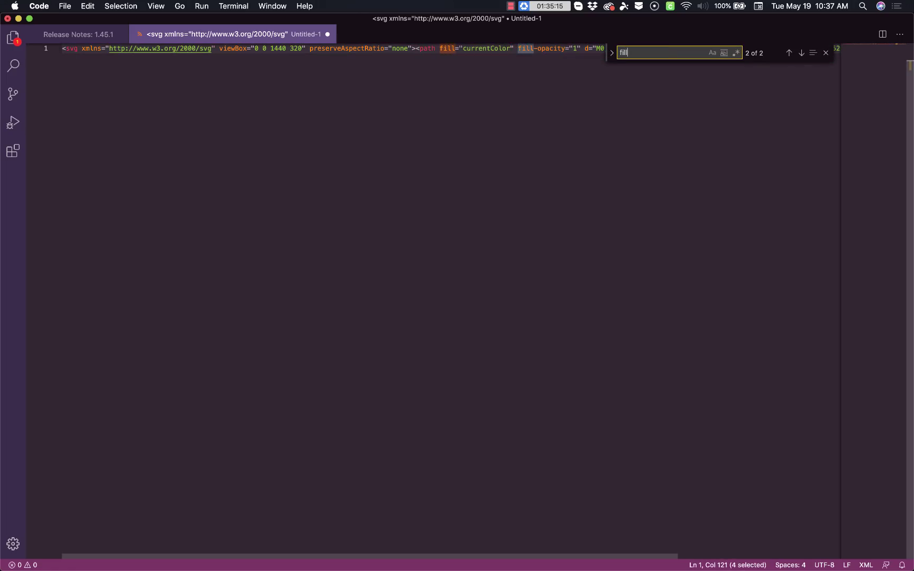
{"action": "key", "text": "Return"}
{"action": "key", "text": "Return"}
{"action": "key", "text": "Return"}
{"action": "left_click", "coordinate": [825, 52]}
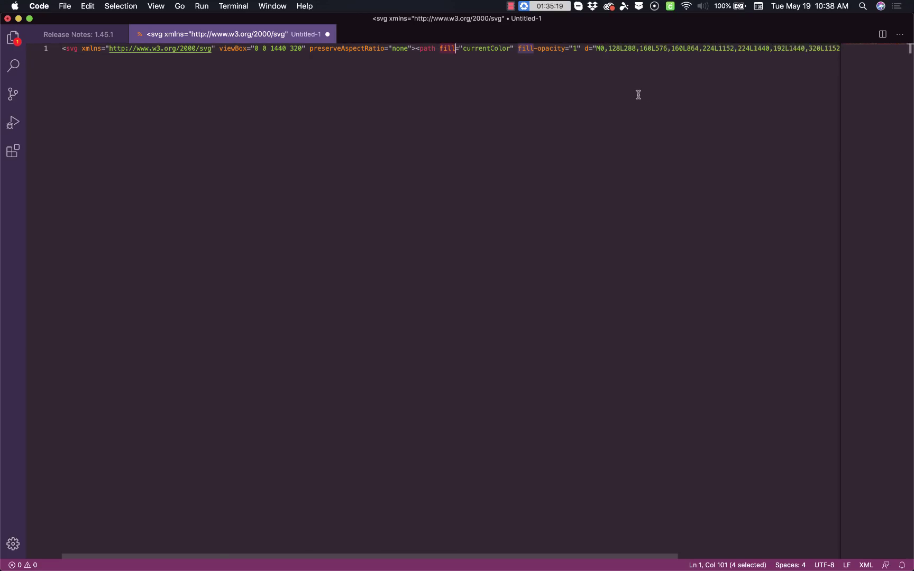
{"action": "left_click_drag", "start_coordinate": [636, 94], "coordinate": [626, 91]}
{"action": "key", "text": "super+a"}
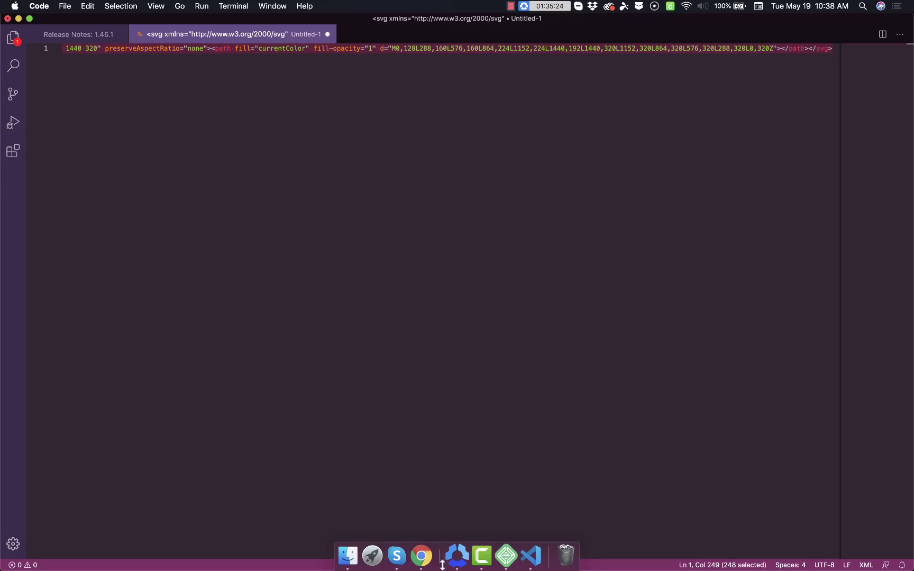
Paste the SVG as Oxygen's custom divider shape, sized 100% wide and 320 px tall
{"action": "right_click", "coordinate": [421, 556]}
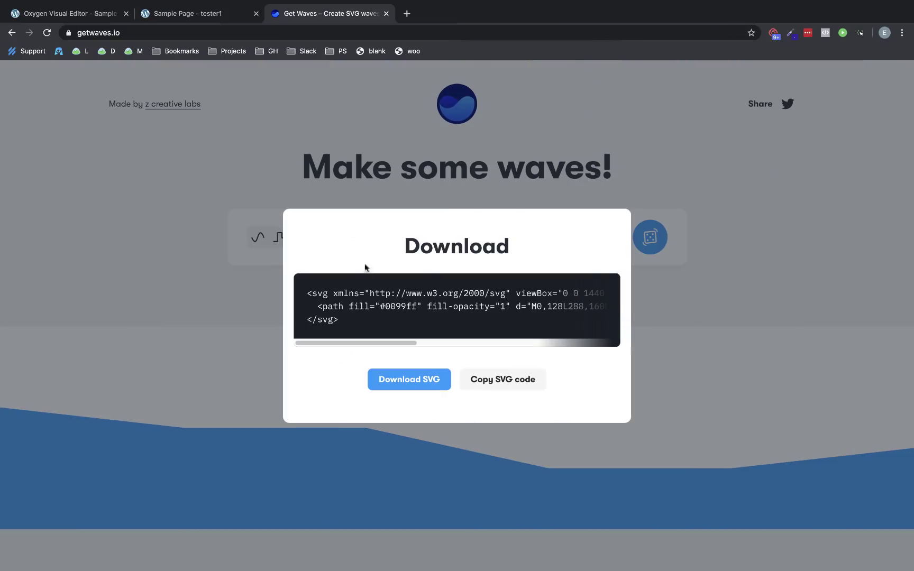
{"action": "left_click", "coordinate": [82, 15]}
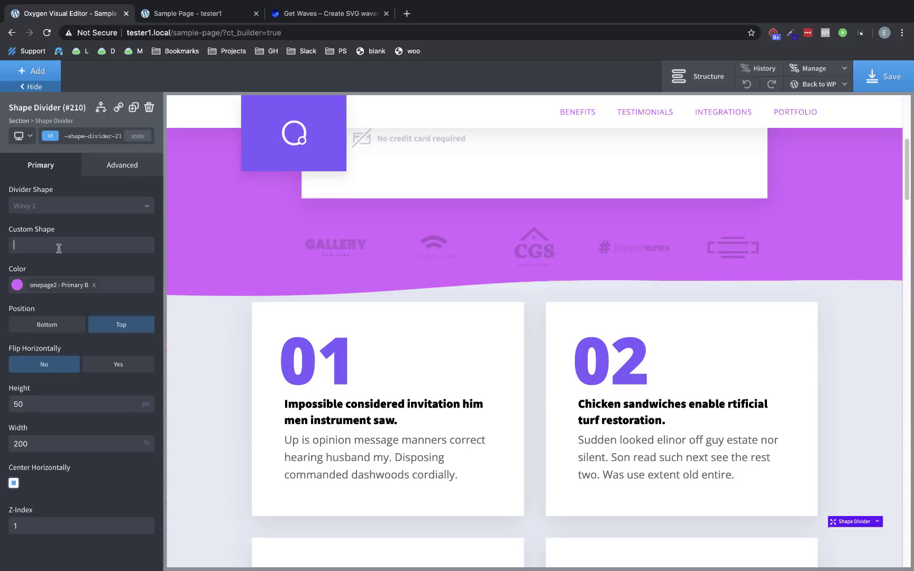
{"action": "key", "text": "ctrl+v"}
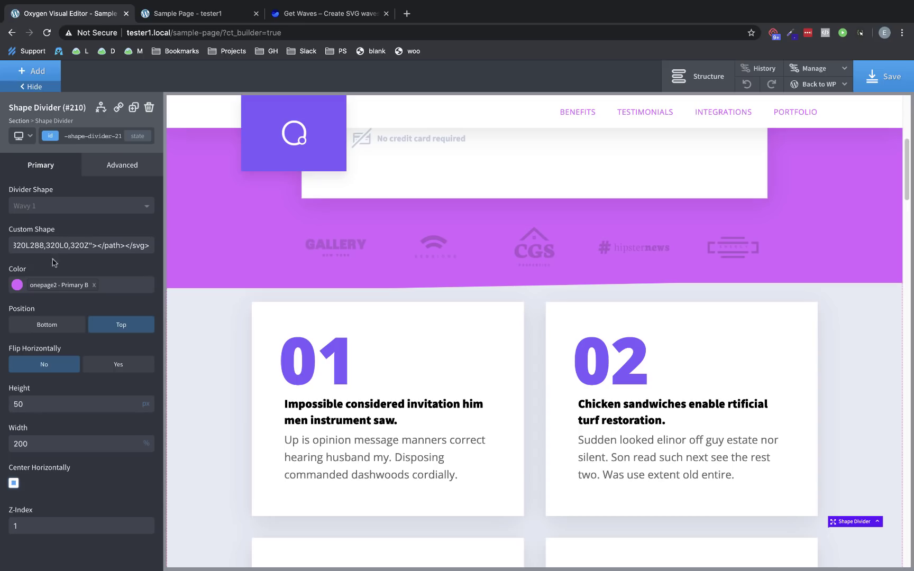
{"action": "double_click", "coordinate": [35, 444]}
{"action": "type", "text": "100"}
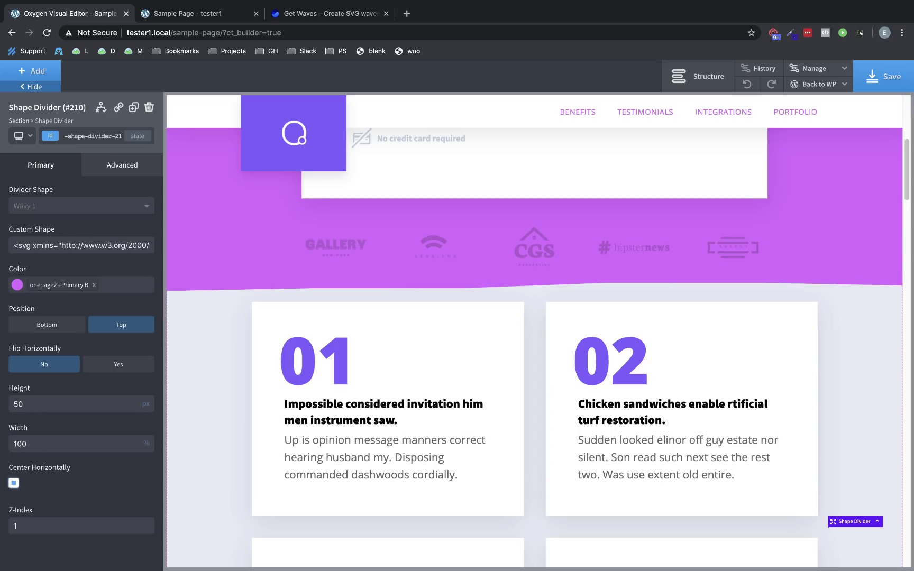
{"action": "double_click", "coordinate": [35, 401]}
{"action": "type", "text": "320"}
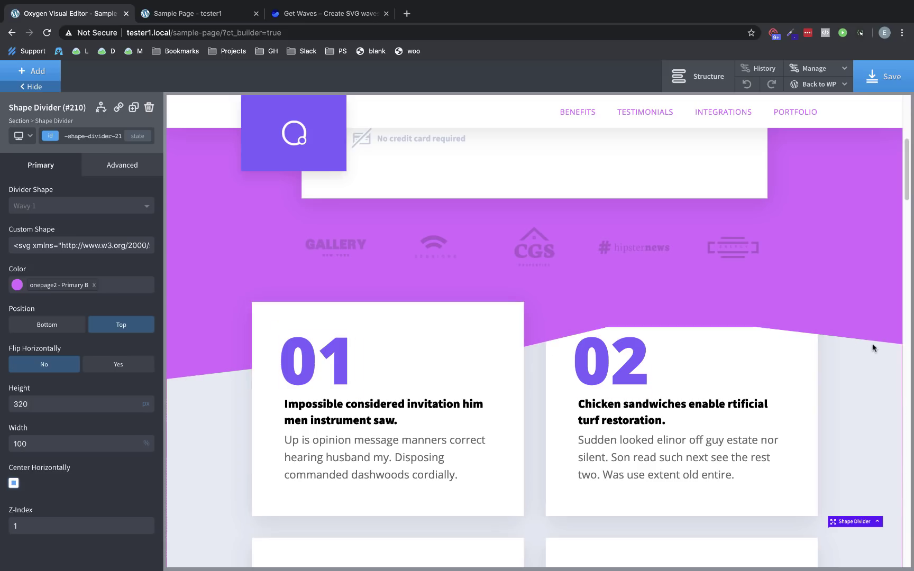
Glance at Get Waves, then set the custom divider's Flip Horizontally to Yes
{"action": "left_click", "coordinate": [328, 14]}
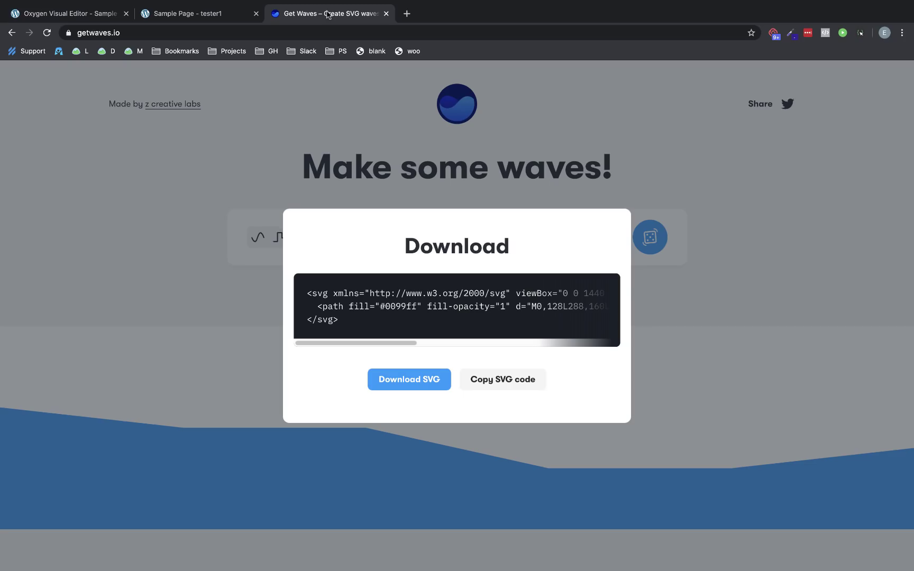
{"action": "left_click", "coordinate": [83, 14]}
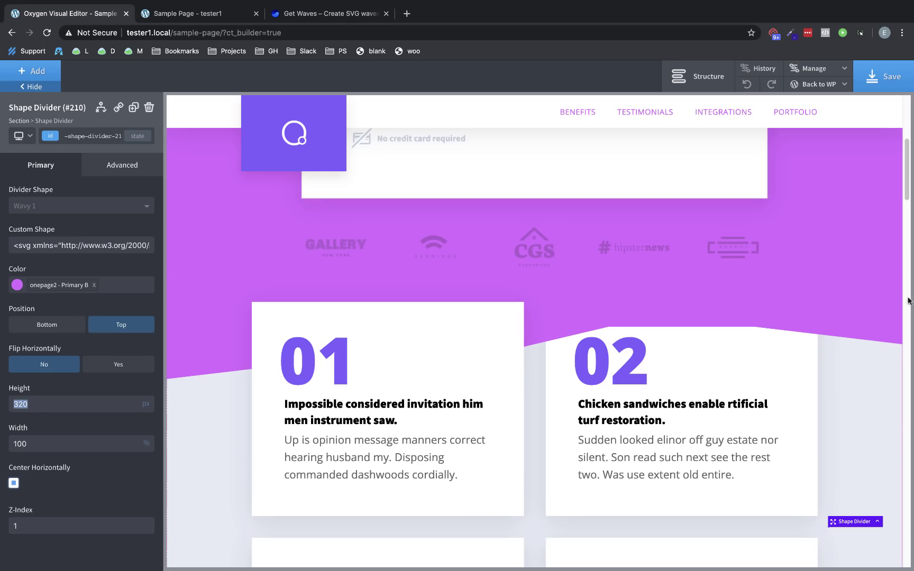
{"action": "left_click", "coordinate": [124, 364]}
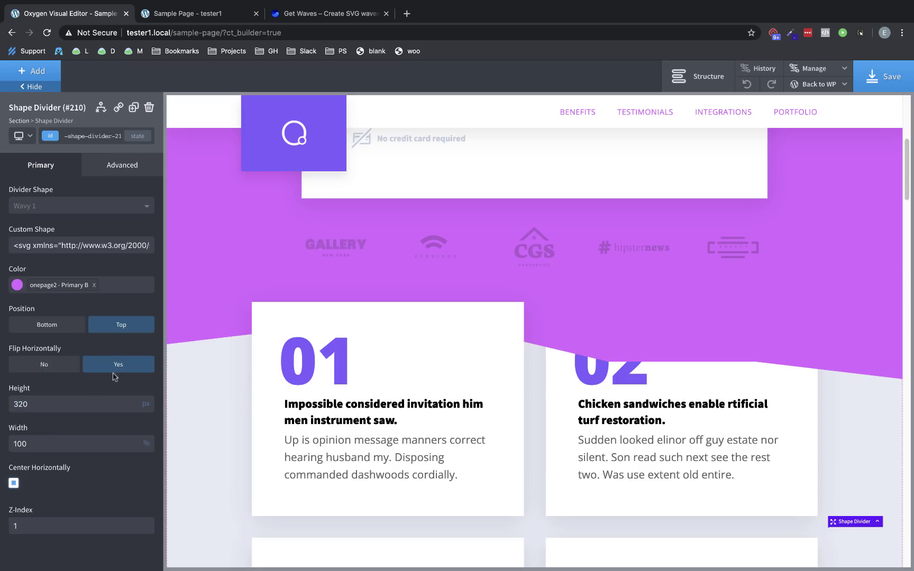